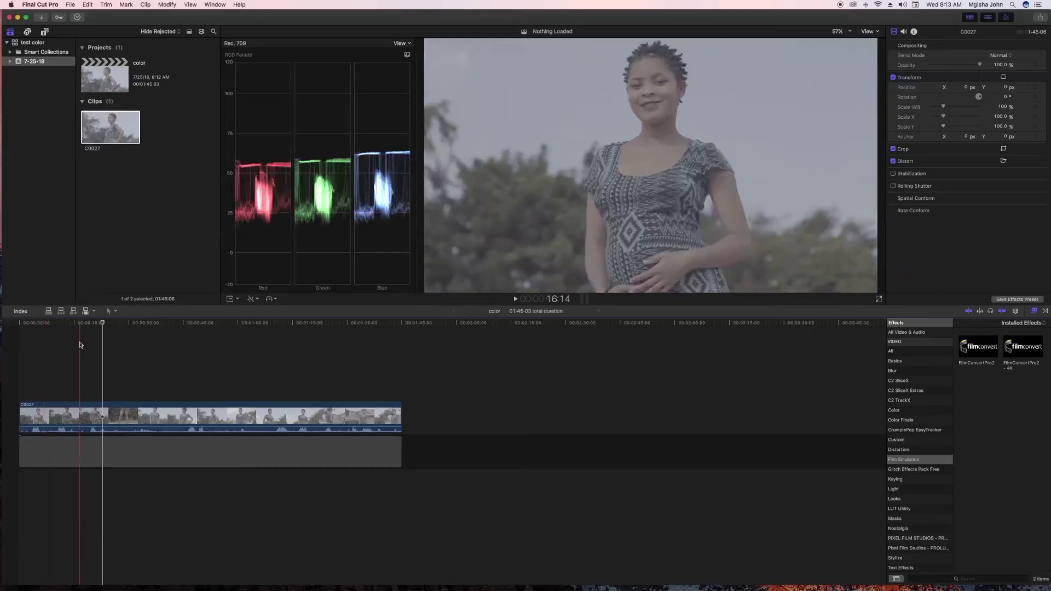
Step: Scrub the timeline to park the playhead on the frame to grade, then select clip C0027
{"action": "left_click", "coordinate": [78, 324]}
{"action": "left_click_drag", "start_coordinate": [77, 325], "coordinate": [112, 326]}
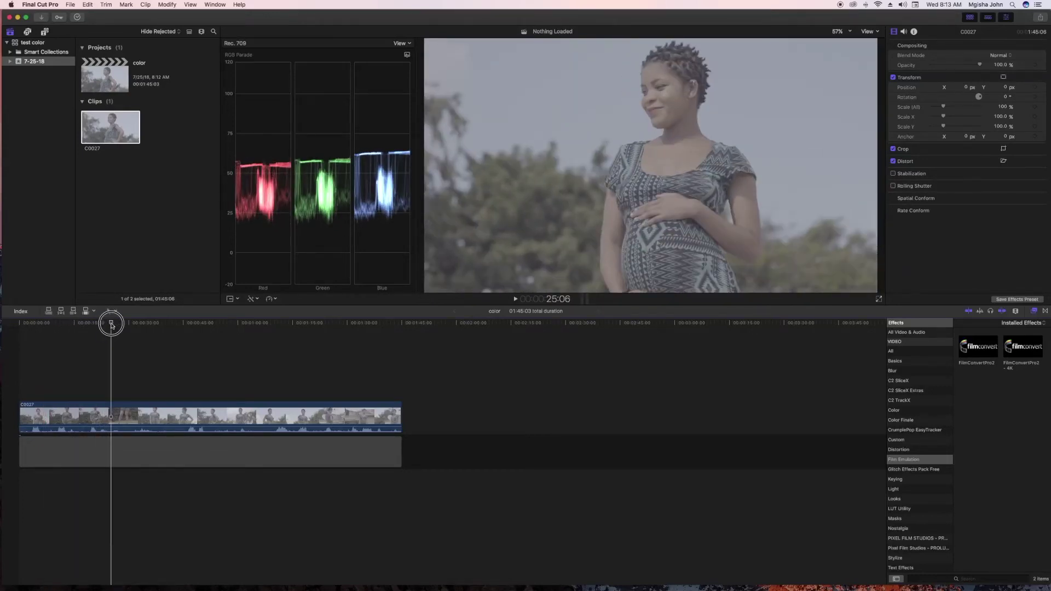
{"action": "left_click_drag", "start_coordinate": [112, 325], "coordinate": [107, 327]}
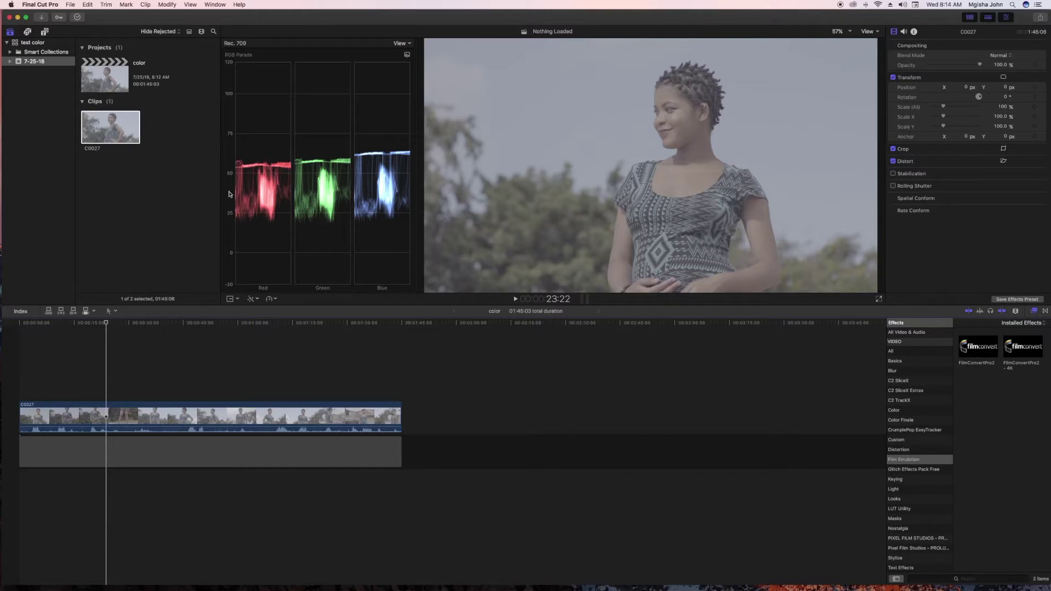
{"action": "left_click", "coordinate": [107, 322]}
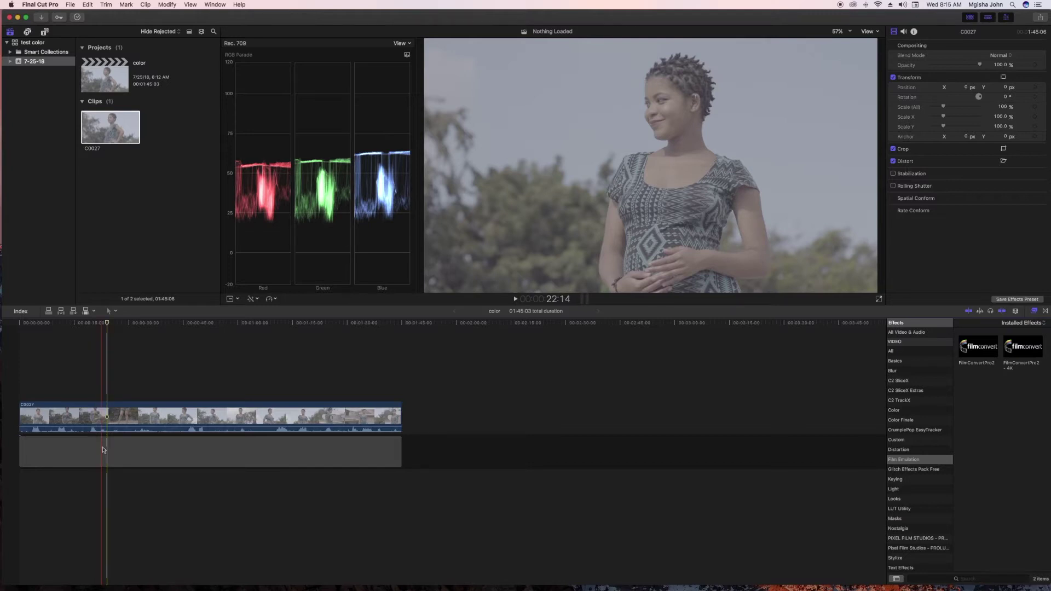
{"action": "left_click", "coordinate": [109, 418]}
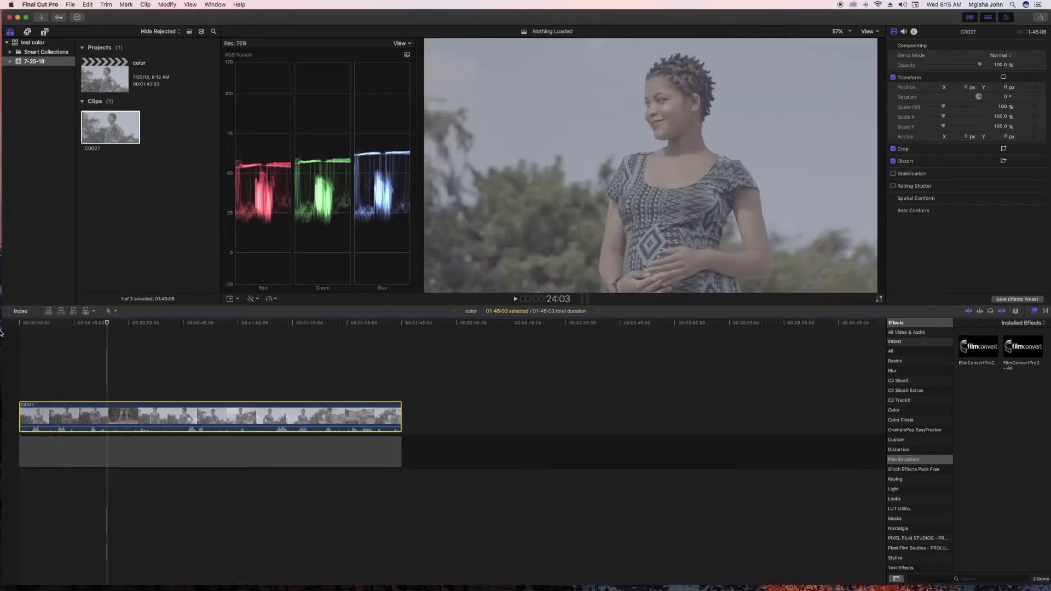
Step: Apply ColorFinalePro from the Color Finale category to C0027 and open its Curves controls
{"action": "mouse_move", "coordinate": [5, 307]}
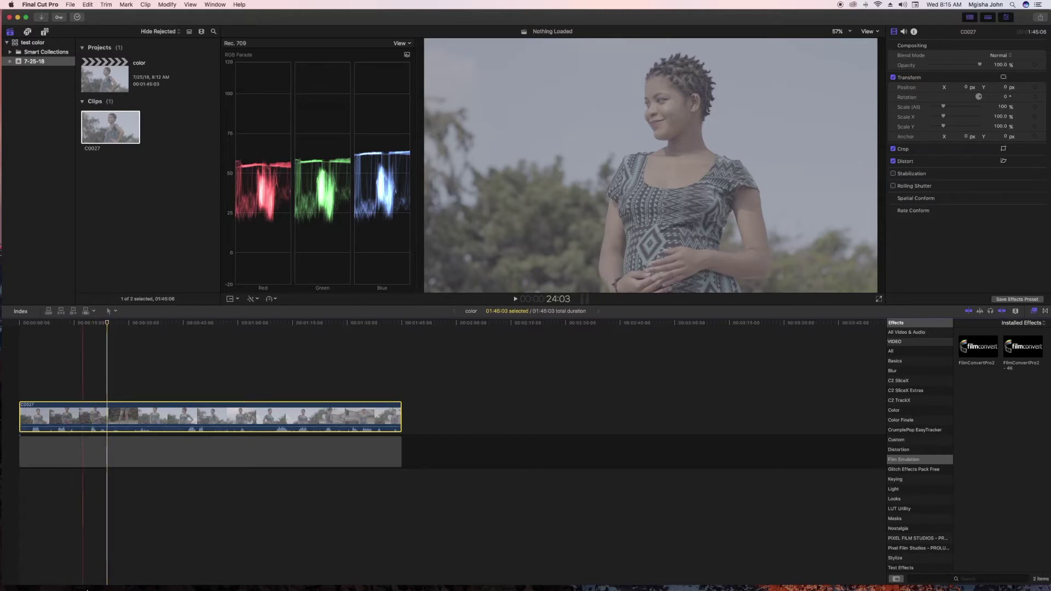
{"action": "left_click", "coordinate": [900, 419]}
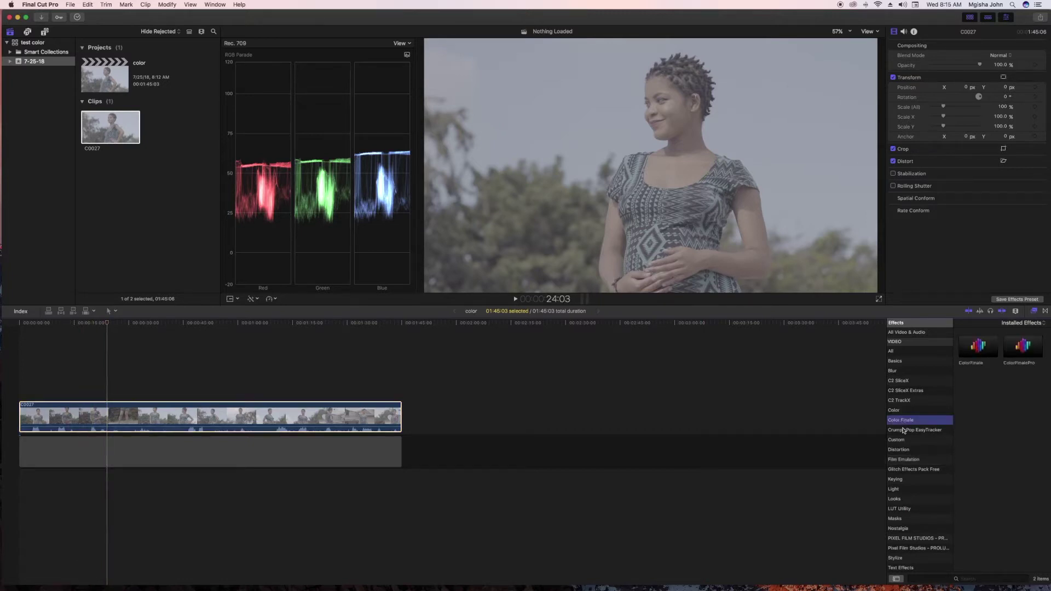
{"action": "double_click", "coordinate": [1024, 346]}
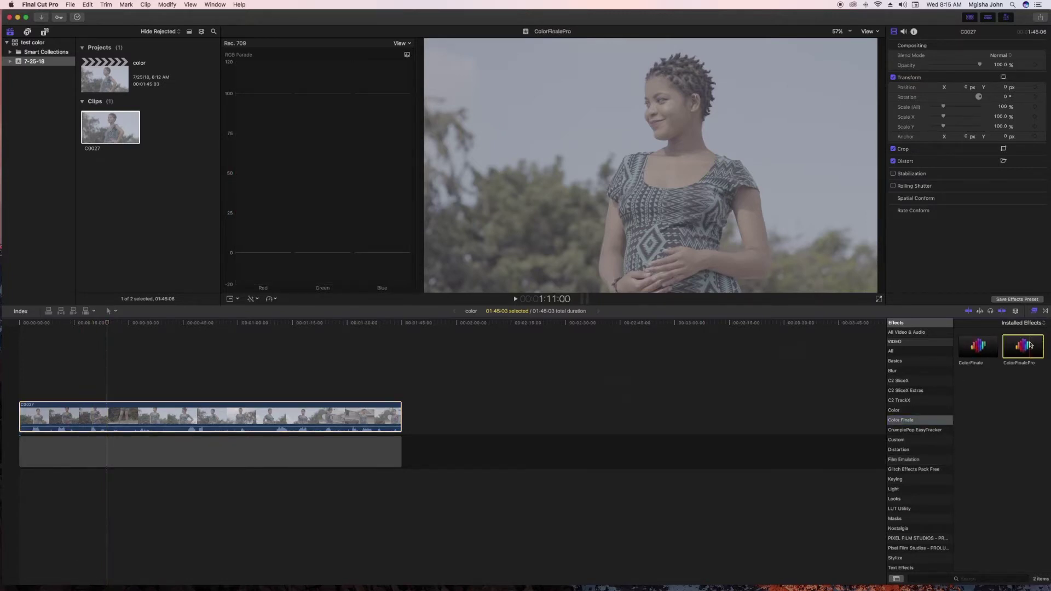
{"action": "left_click", "coordinate": [524, 345]}
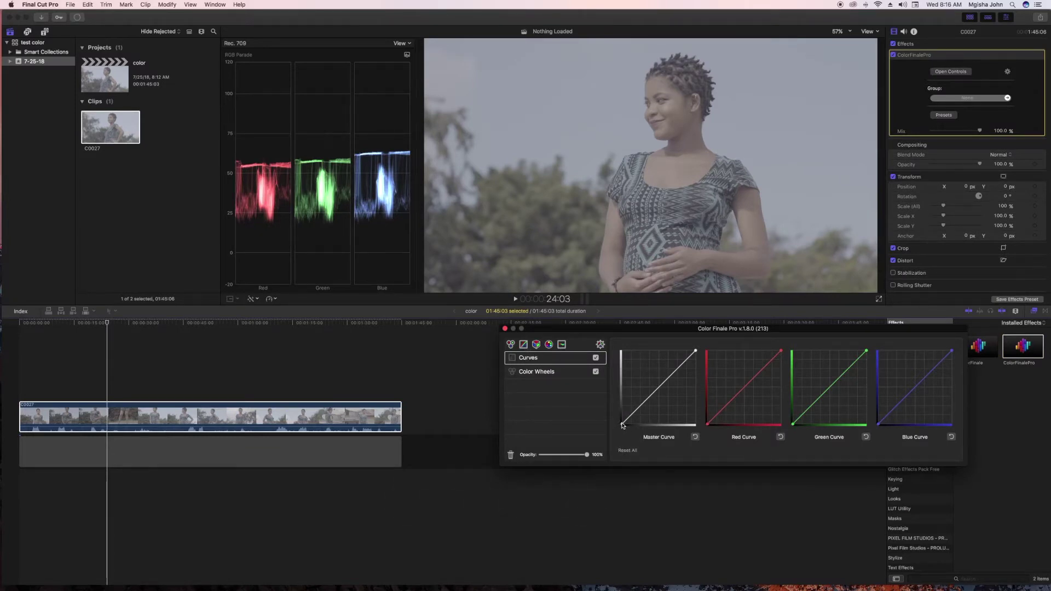
Step: Pull the master curve's black point right and white point left for more contrast, then show Color Wheels
{"action": "left_click_drag", "start_coordinate": [622, 425], "coordinate": [634, 427]}
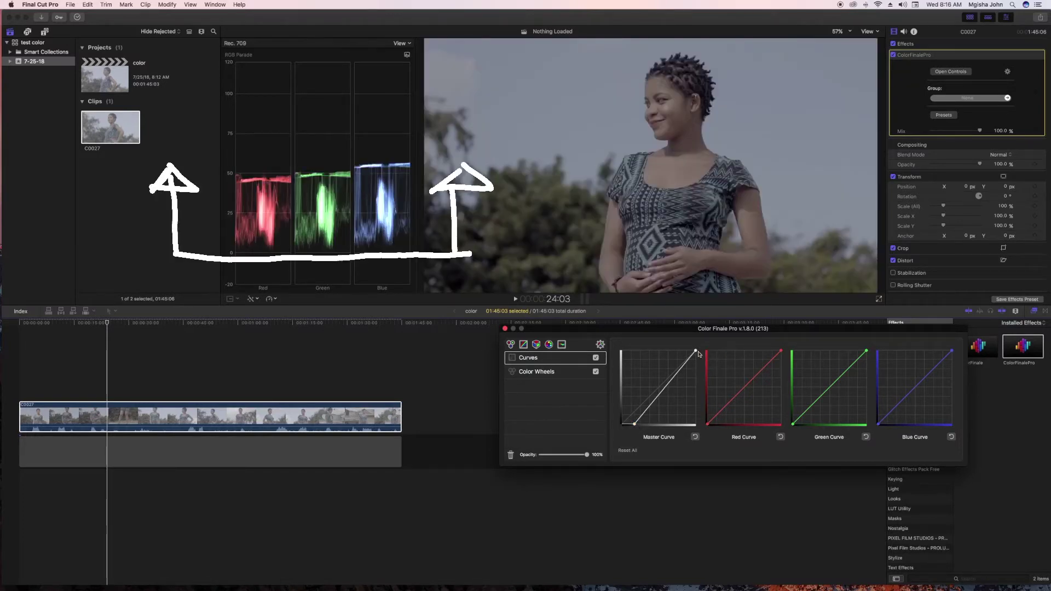
{"action": "left_click_drag", "start_coordinate": [695, 350], "coordinate": [672, 344]}
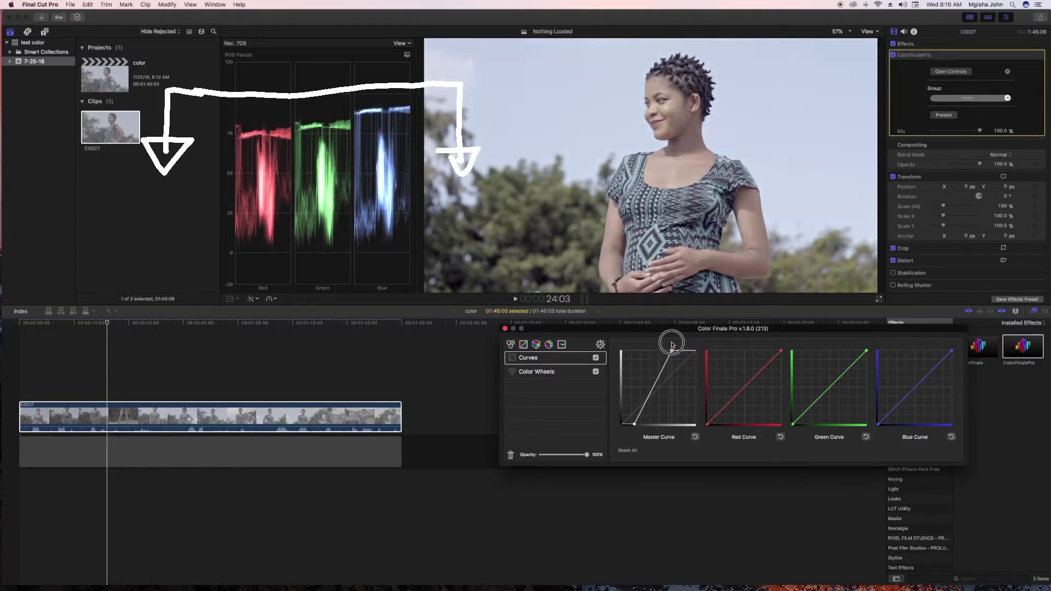
{"action": "left_click_drag", "start_coordinate": [671, 344], "coordinate": [677, 344]}
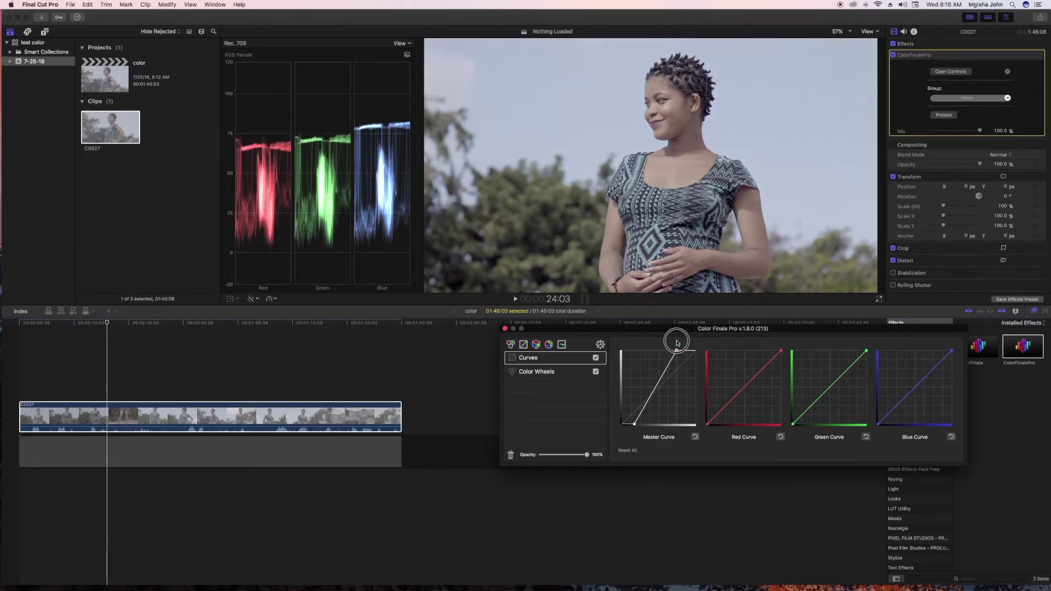
{"action": "left_click", "coordinate": [537, 371]}
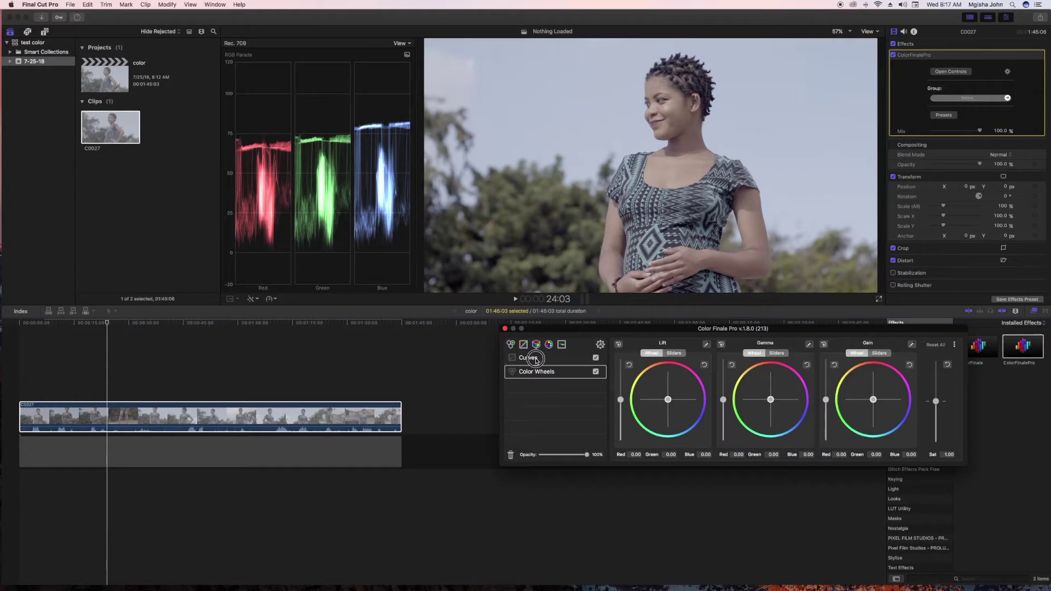
Step: In Color Wheels, lower Gamma to -0.05 and raise saturation to 1.66
{"action": "left_click", "coordinate": [536, 360]}
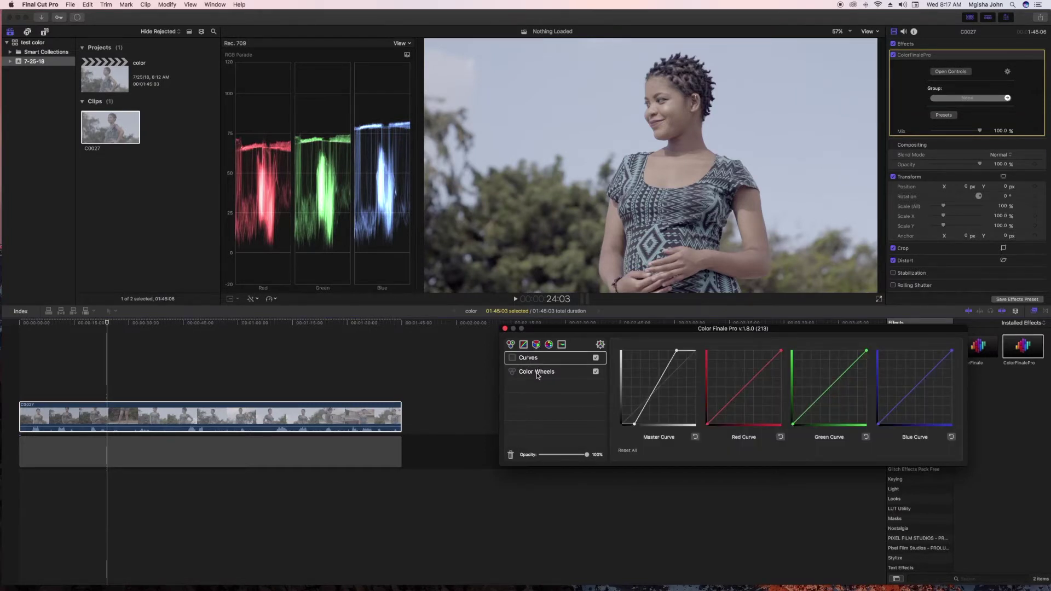
{"action": "left_click", "coordinate": [537, 372]}
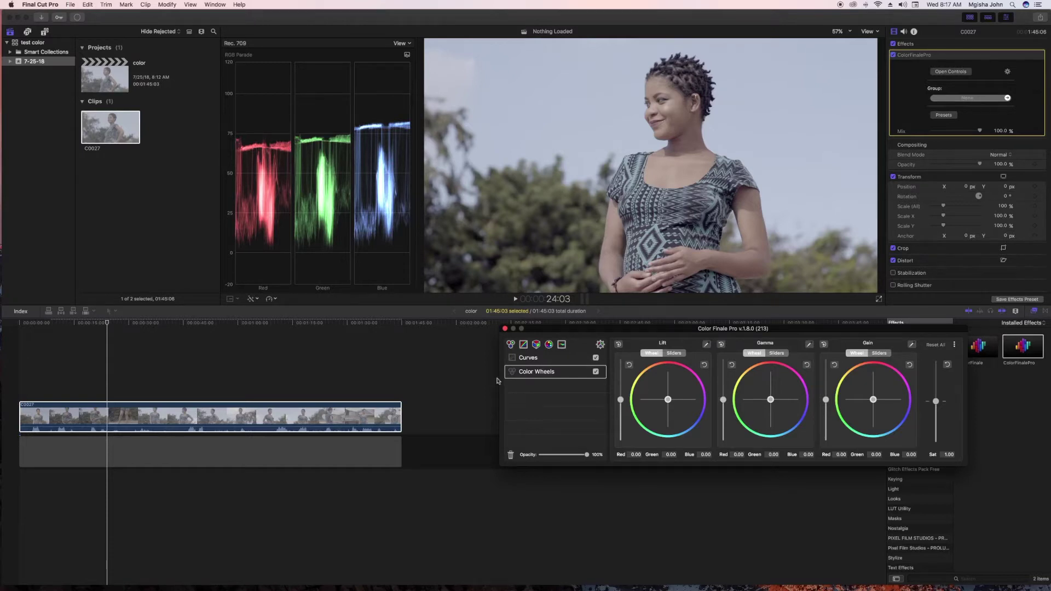
{"action": "left_click", "coordinate": [562, 359]}
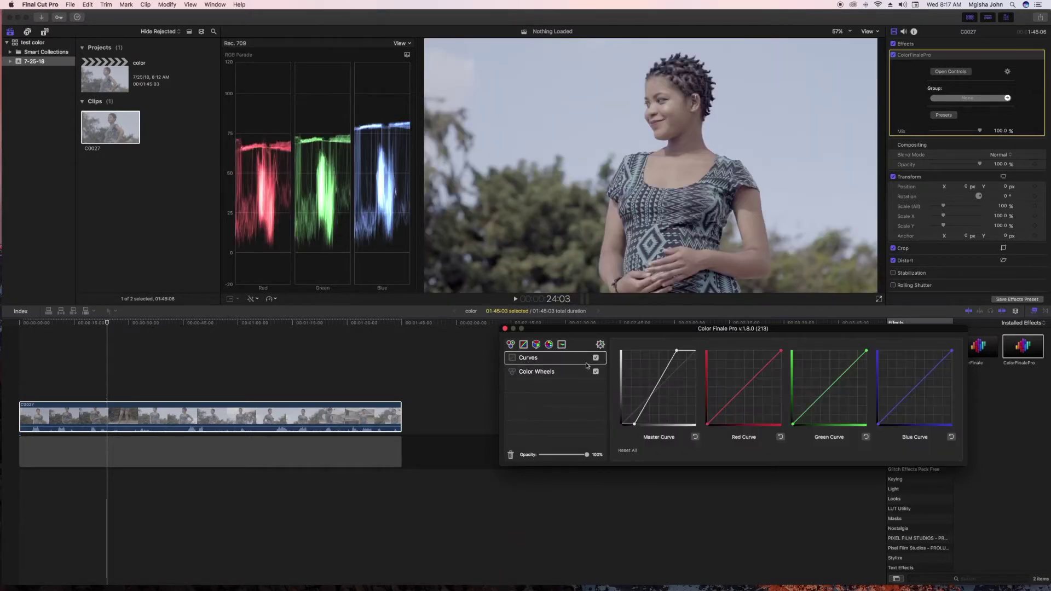
{"action": "left_click", "coordinate": [557, 371]}
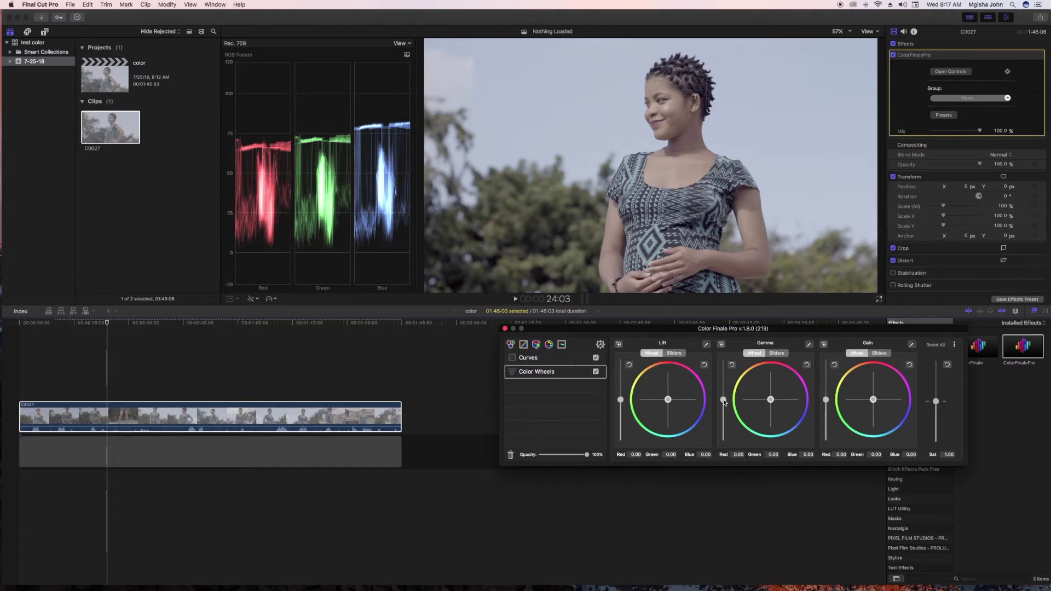
{"action": "left_click_drag", "start_coordinate": [722, 399], "coordinate": [724, 404]}
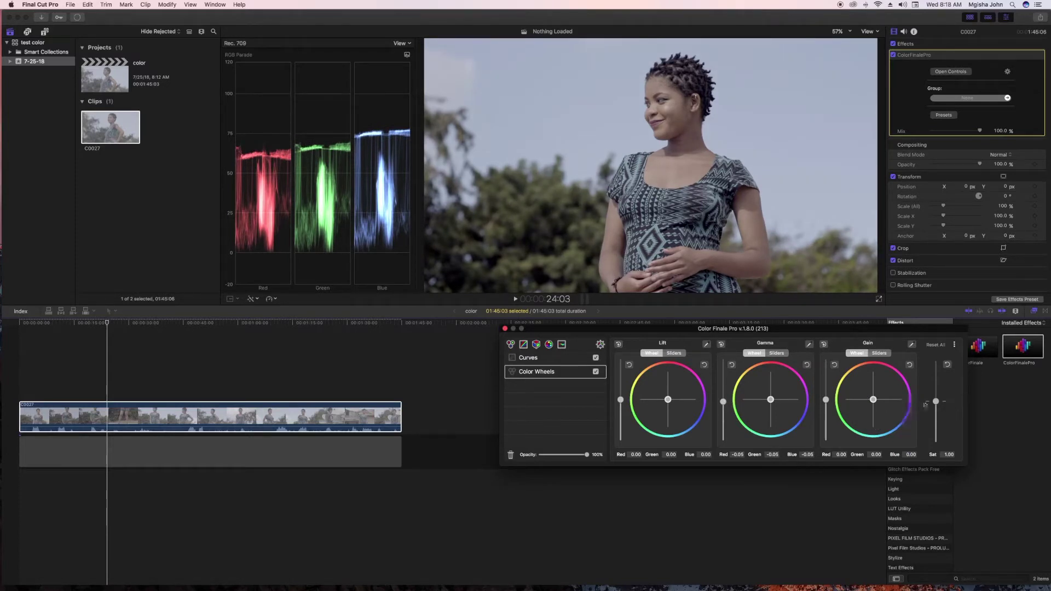
{"action": "mouse_move", "coordinate": [936, 401]}
{"action": "left_mouse_down"}
{"action": "mouse_move", "coordinate": [936, 362]}
{"action": "mouse_move", "coordinate": [936, 379]}
{"action": "left_mouse_up"}
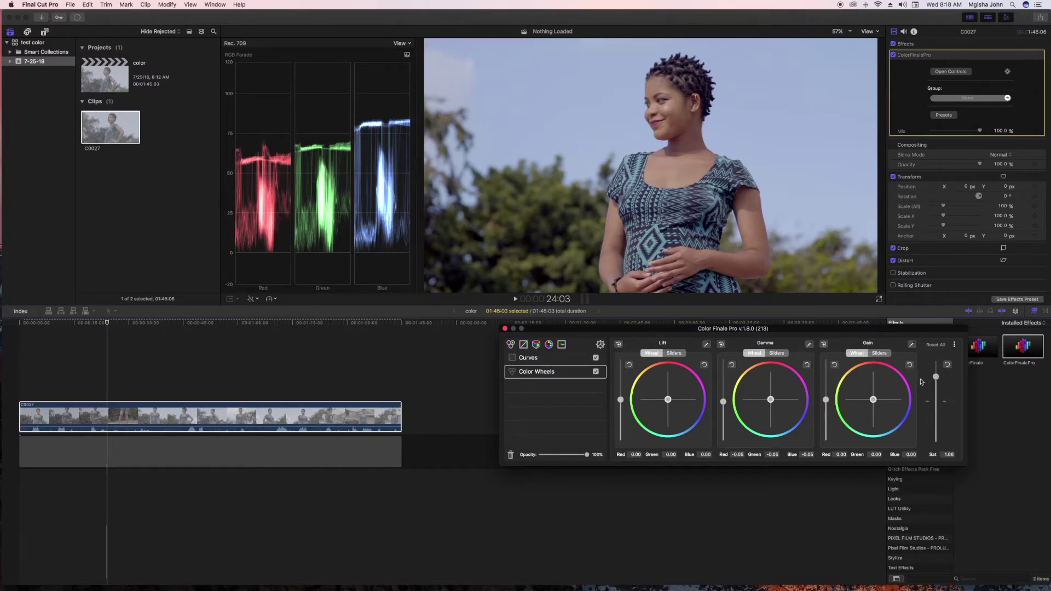
Step: Toggle ColorFinalePro to compare it with the original, then disable it and close its window
{"action": "left_click", "coordinate": [892, 54]}
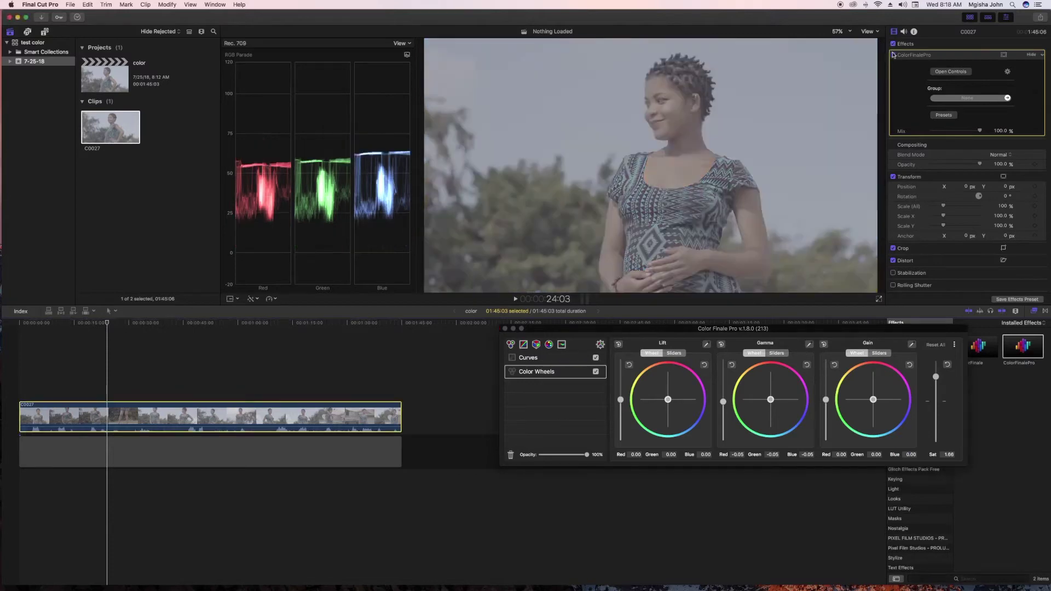
{"action": "left_click", "coordinate": [892, 55]}
{"action": "left_click", "coordinate": [893, 55]}
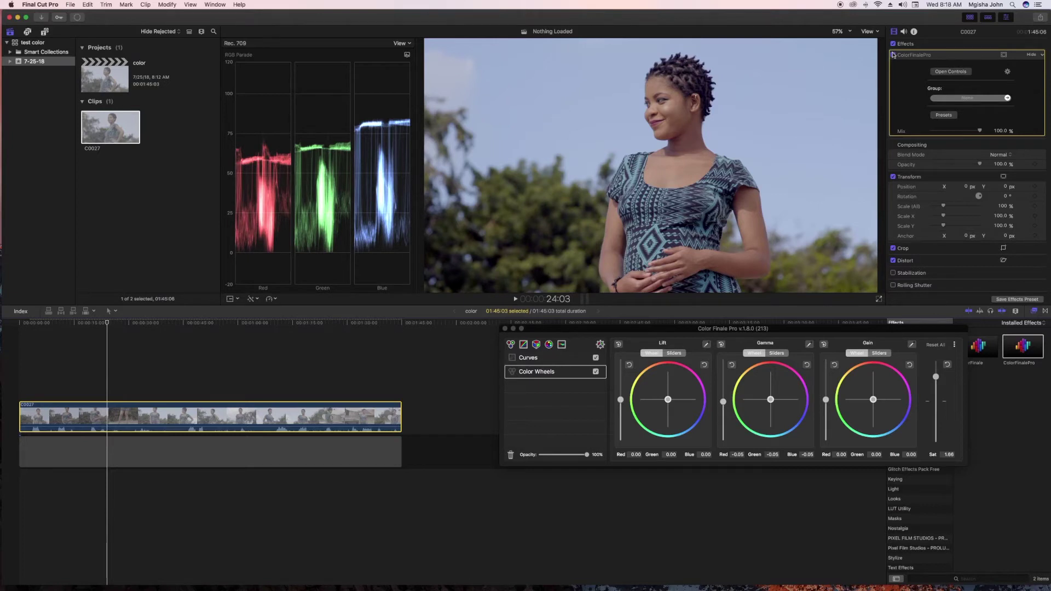
{"action": "left_click", "coordinate": [107, 324]}
{"action": "left_click_drag", "start_coordinate": [107, 323], "coordinate": [108, 325]}
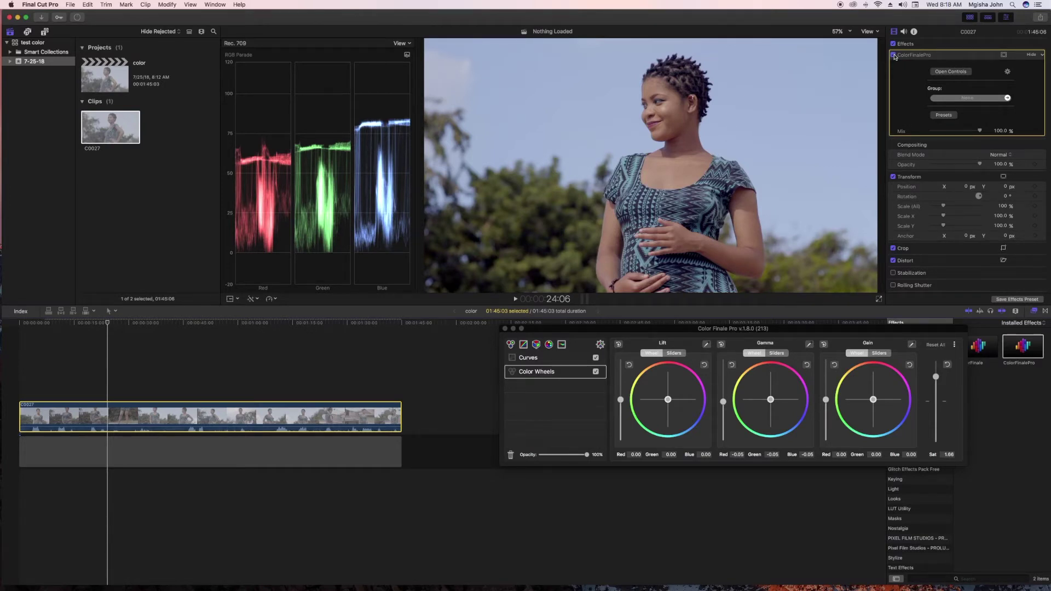
{"action": "left_click", "coordinate": [893, 56]}
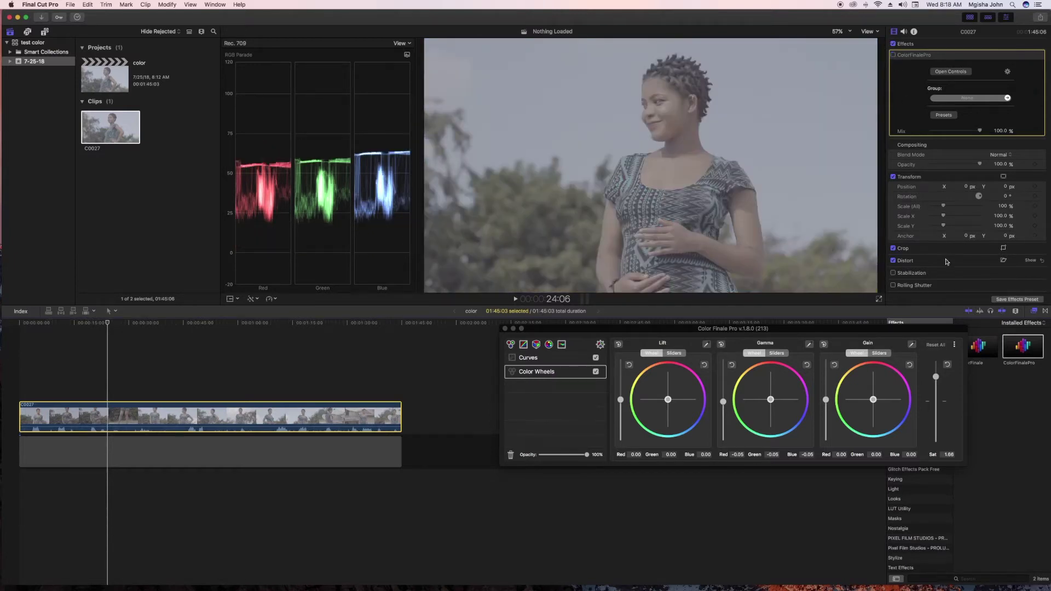
{"action": "left_click", "coordinate": [505, 329]}
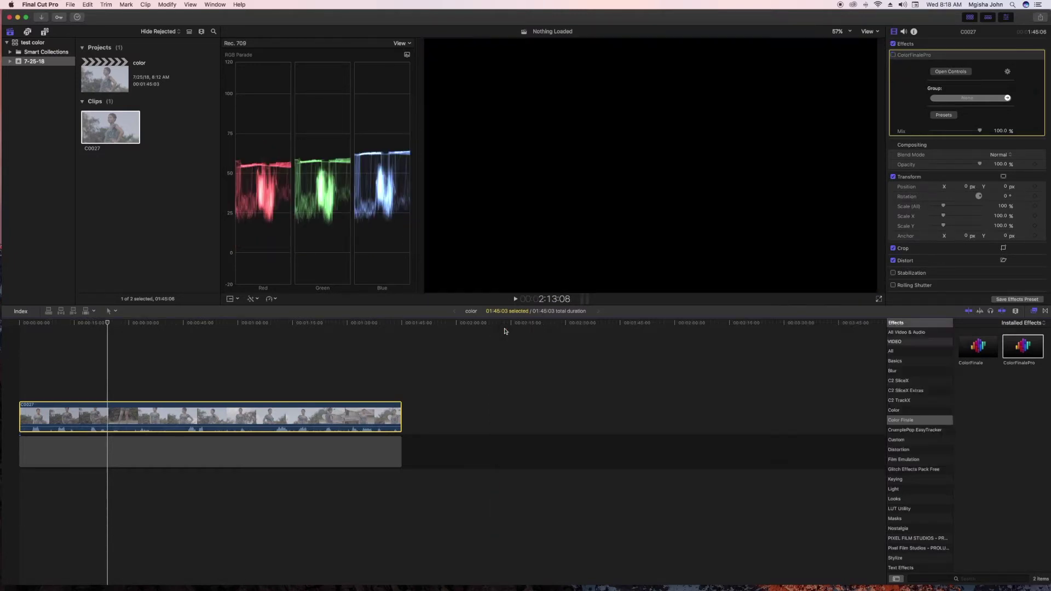
Step: Apply FilmConvertPro2 - 4K with camera profile Red Scarlet, Redcolor3 - Redgamma3
{"action": "left_click", "coordinate": [911, 461]}
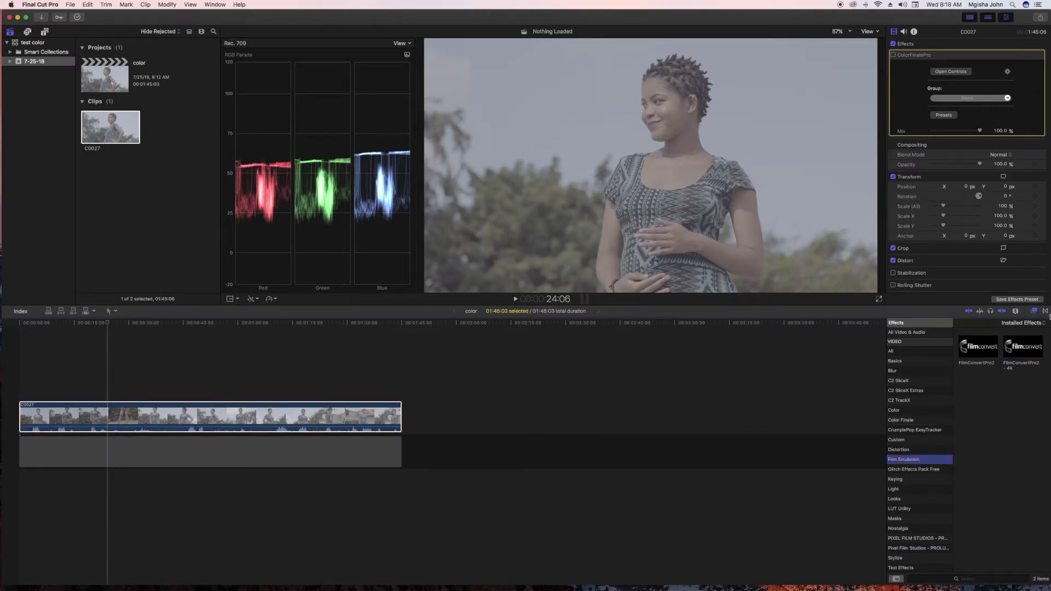
{"action": "double_click", "coordinate": [1023, 347]}
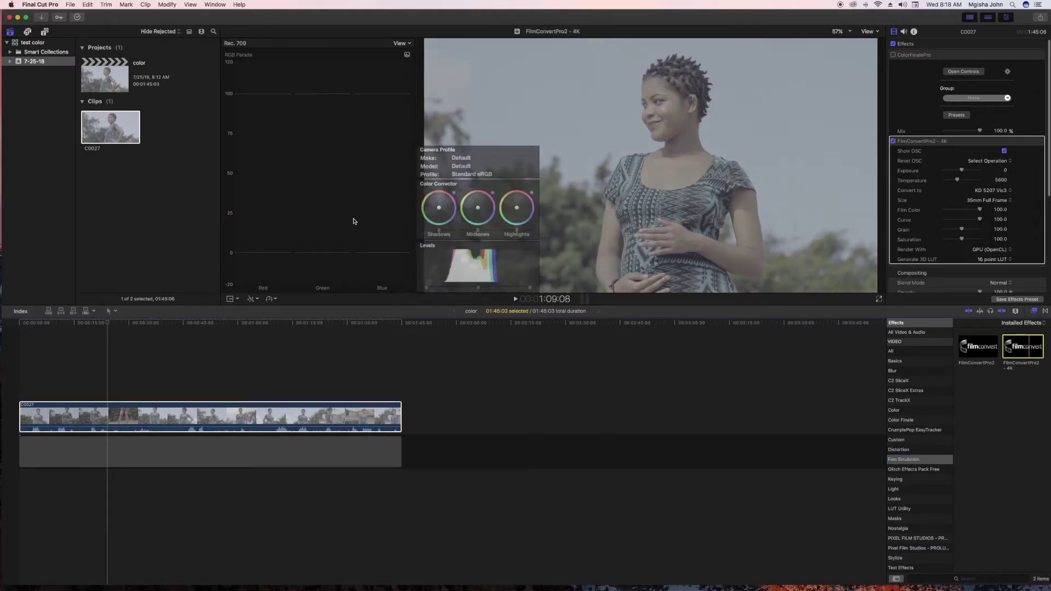
{"action": "left_click", "coordinate": [456, 159]}
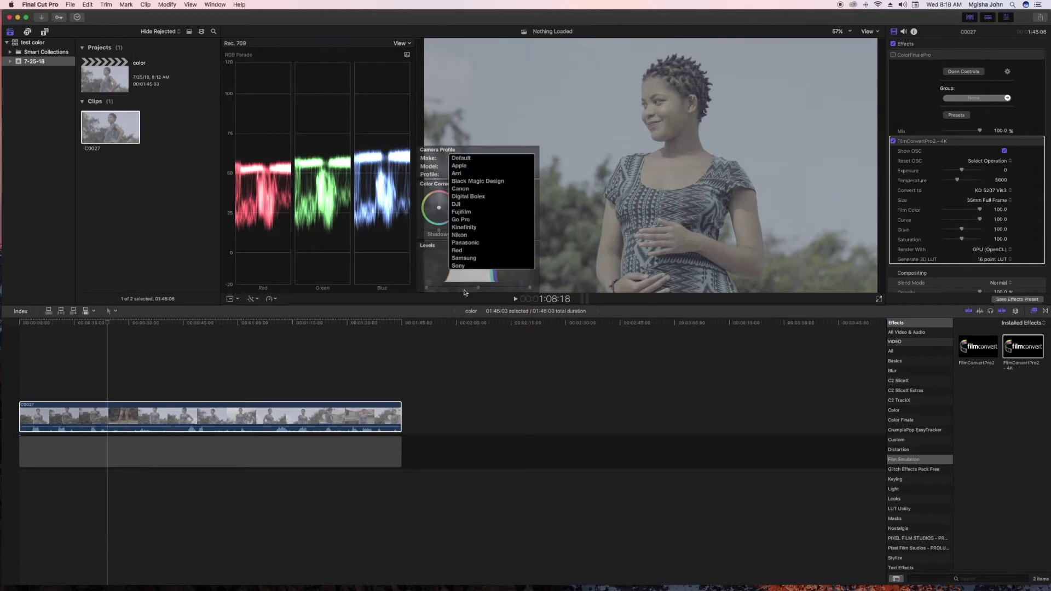
{"action": "left_click", "coordinate": [459, 252]}
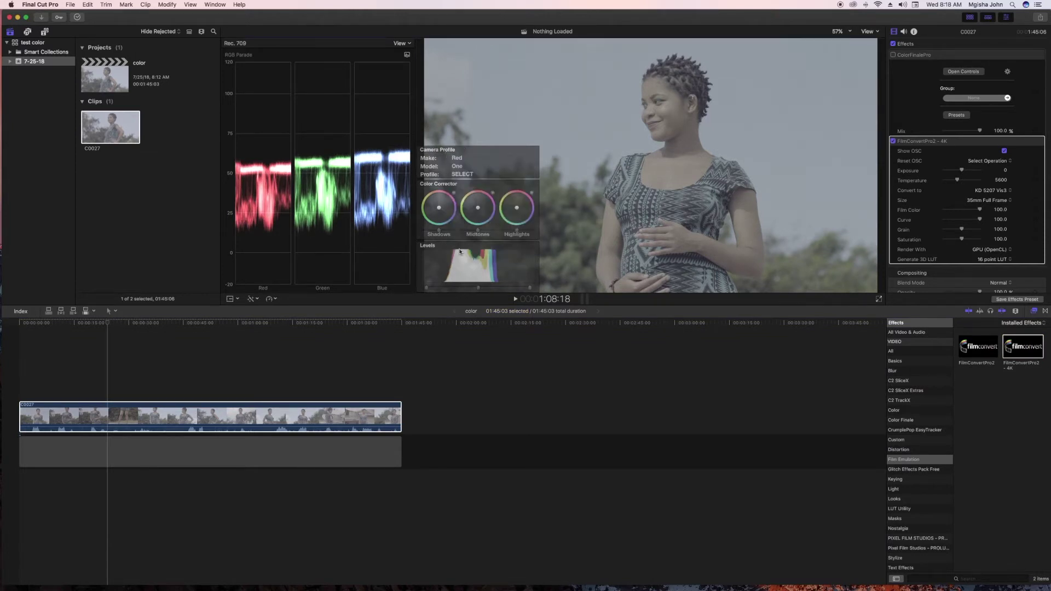
{"action": "left_click", "coordinate": [464, 166]}
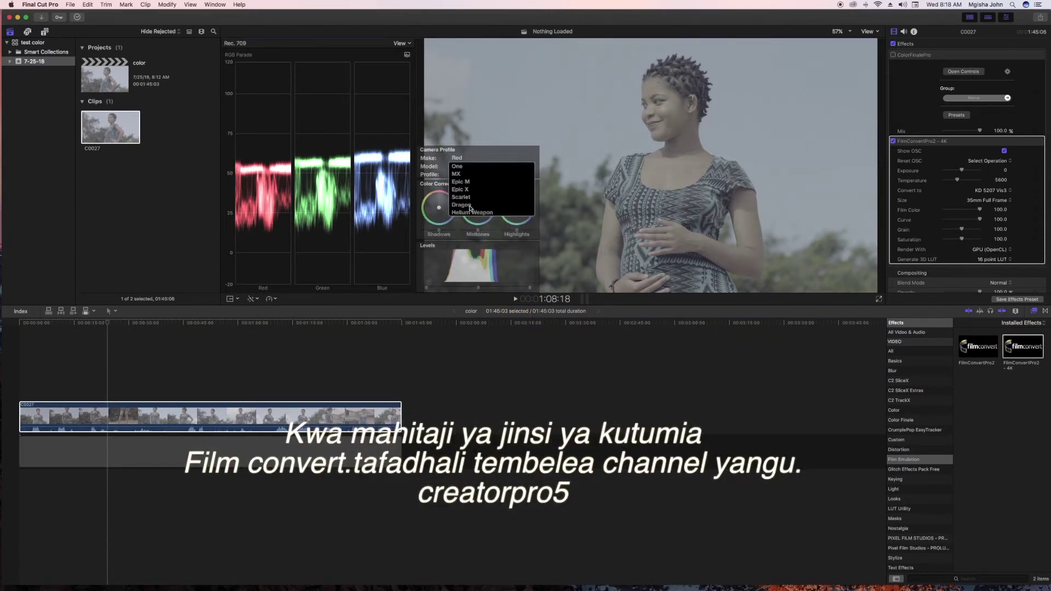
{"action": "left_click", "coordinate": [463, 197]}
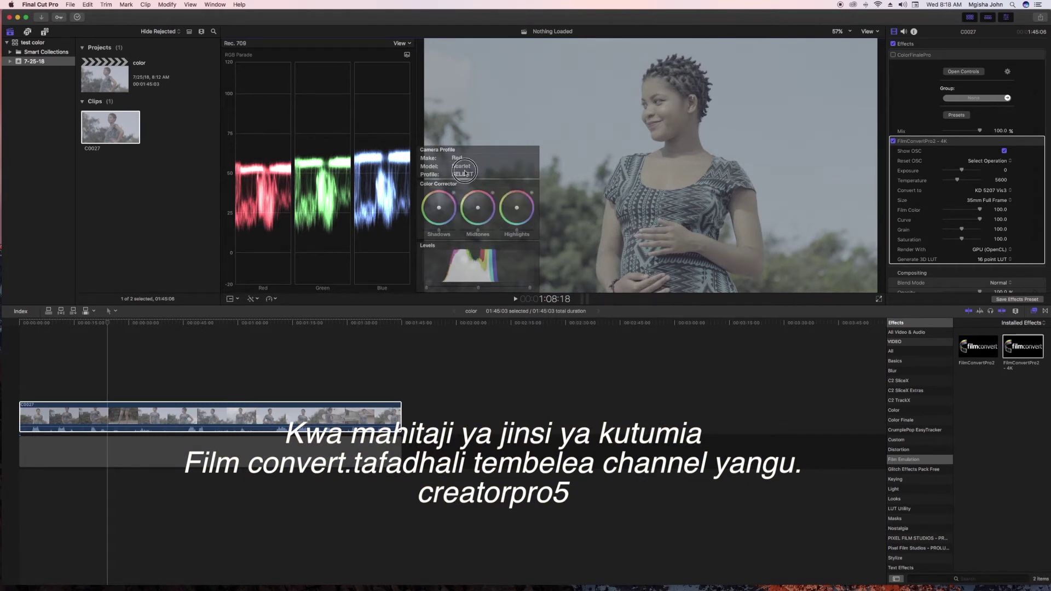
{"action": "left_click", "coordinate": [466, 175]}
{"action": "left_click", "coordinate": [492, 189]}
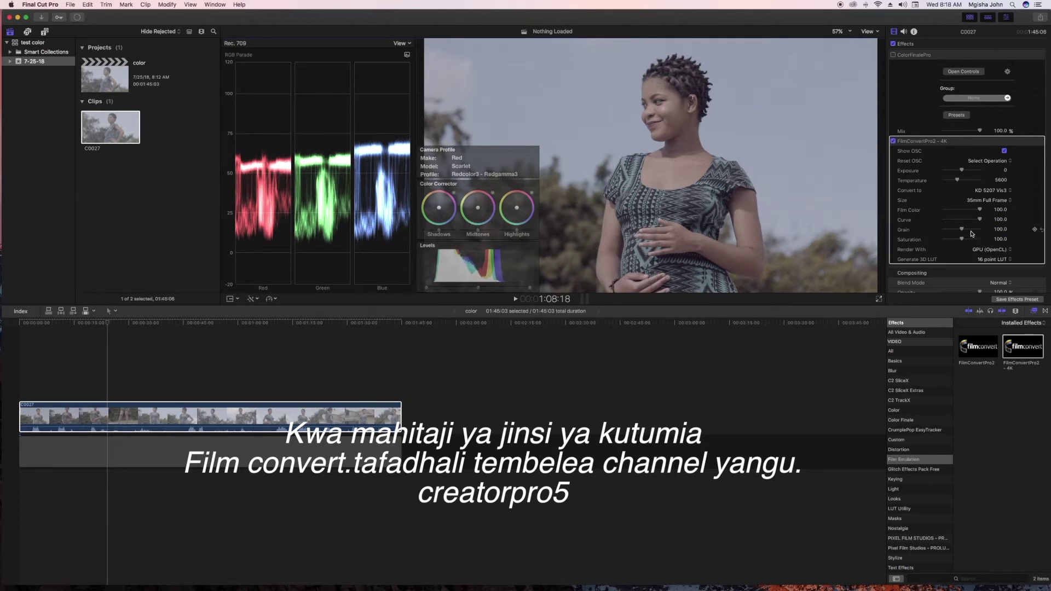
Step: Set FilmConvert Grain to 0, keep the KD 5207 Vis3 stock, and raise Saturation to 172
{"action": "left_click_drag", "start_coordinate": [961, 229], "coordinate": [941, 229]}
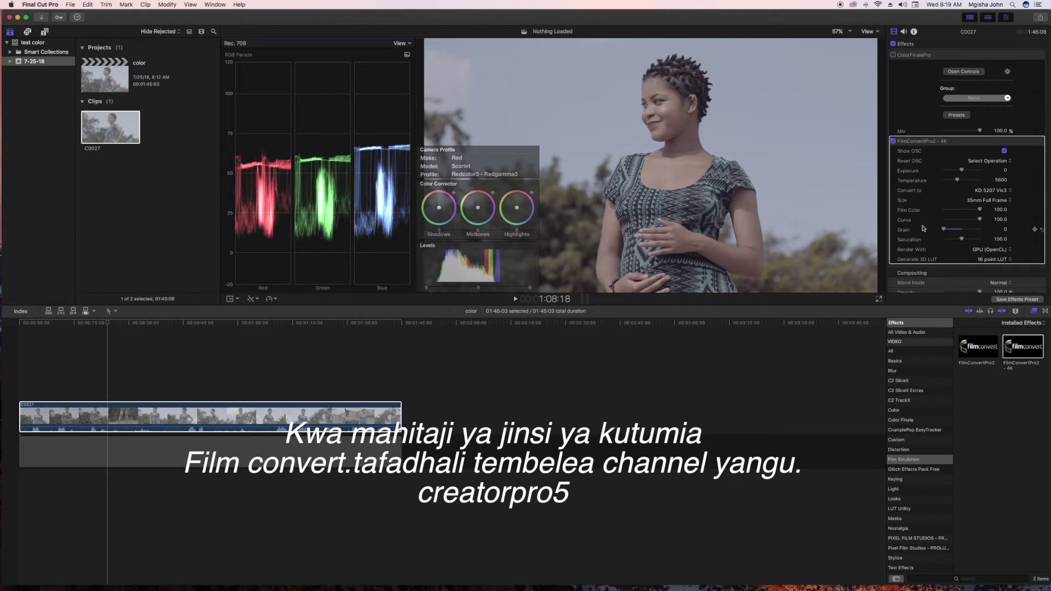
{"action": "left_click", "coordinate": [985, 193]}
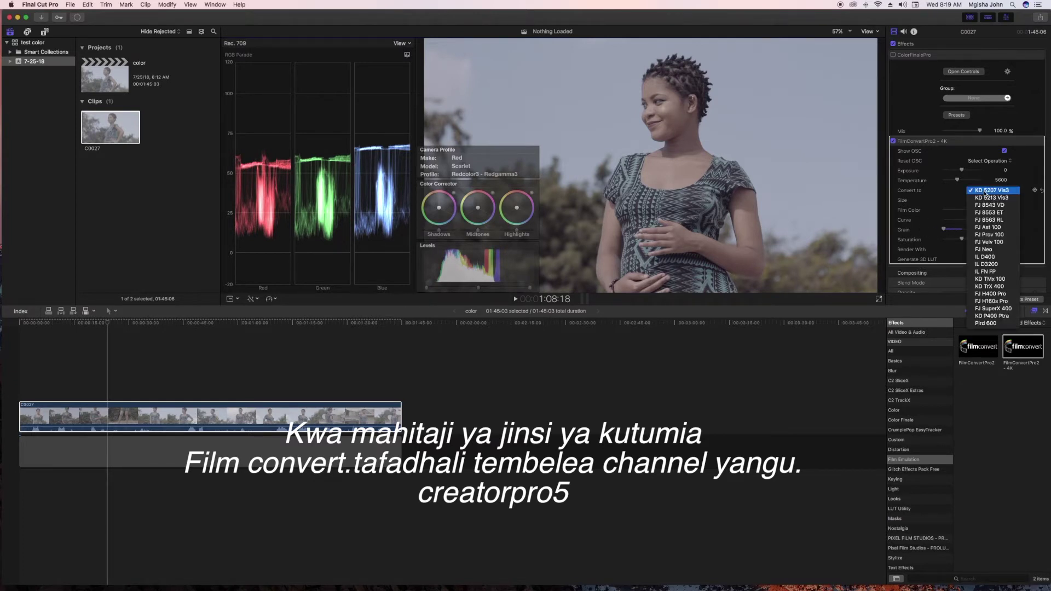
{"action": "left_click", "coordinate": [992, 207]}
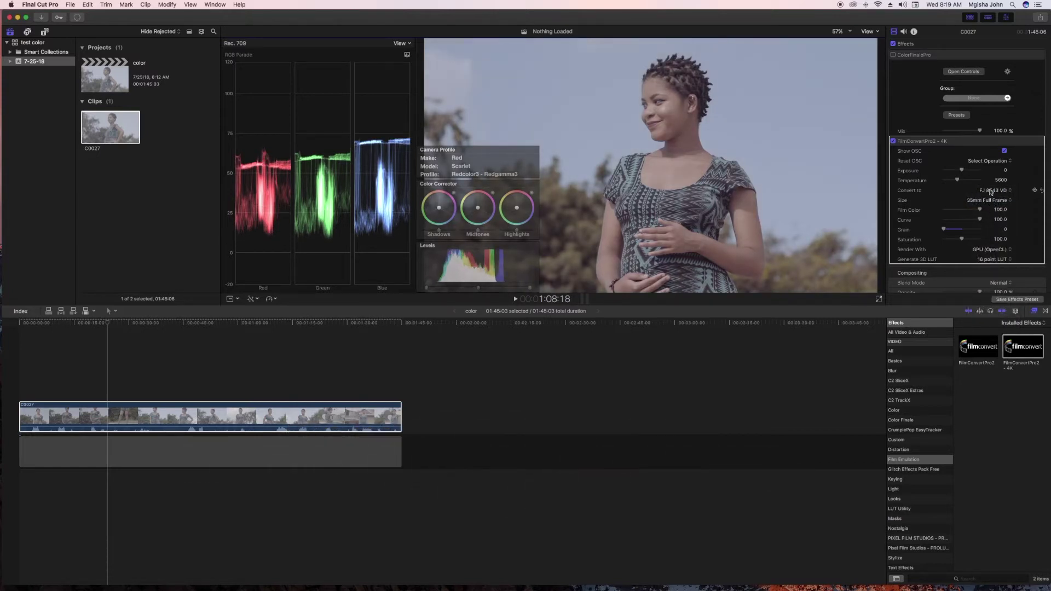
{"action": "left_click", "coordinate": [991, 191]}
{"action": "left_click", "coordinate": [990, 176]}
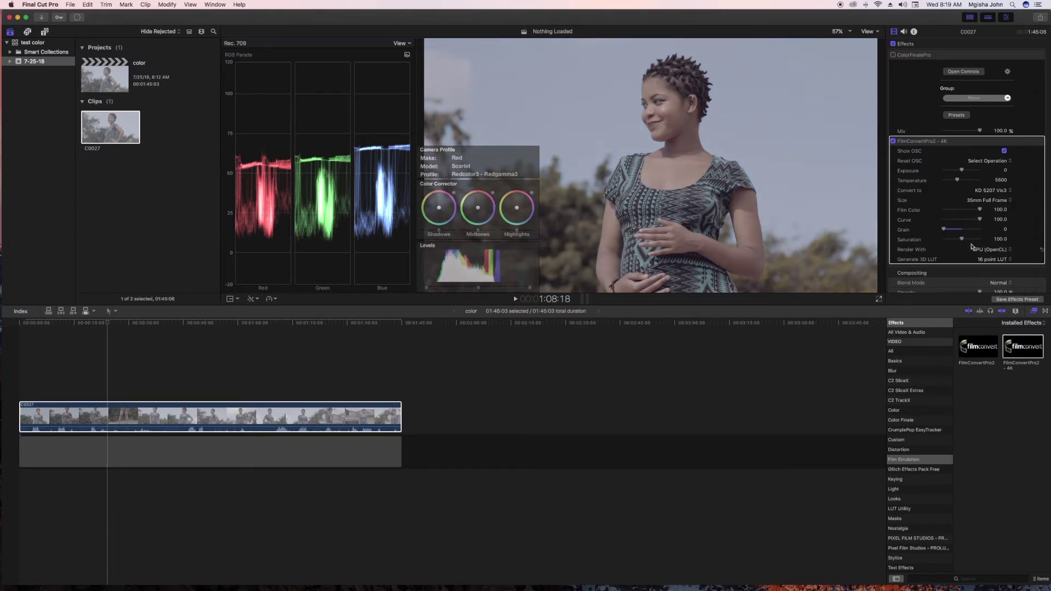
{"action": "left_click_drag", "start_coordinate": [961, 239], "coordinate": [978, 240]}
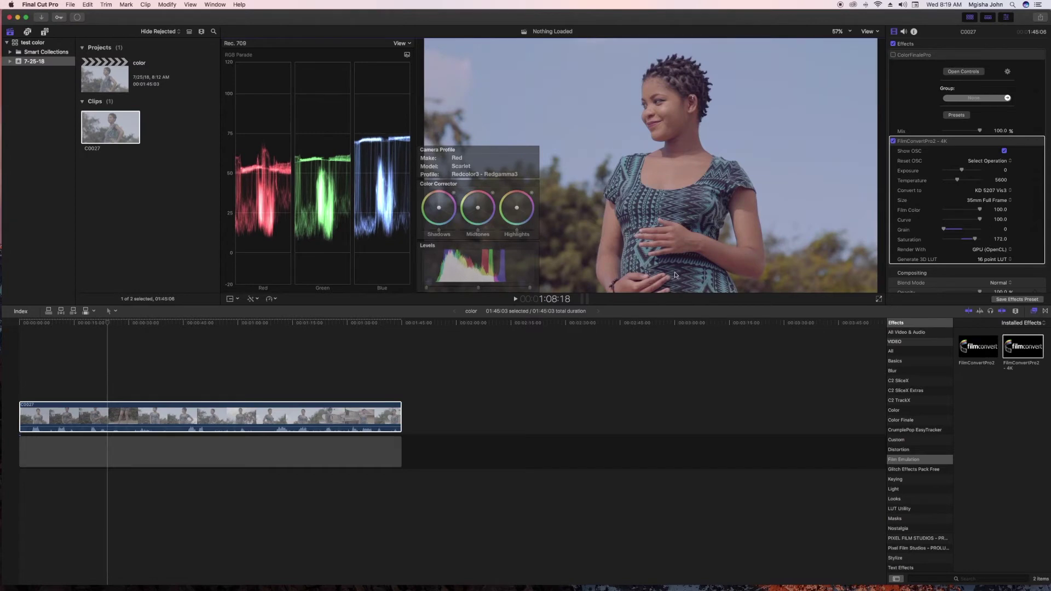
Step: Adjust the FilmConvert Levels black, white and midtone points to brighten the highlights
{"action": "left_click", "coordinate": [315, 363]}
{"action": "left_click_drag", "start_coordinate": [428, 290], "coordinate": [432, 287]}
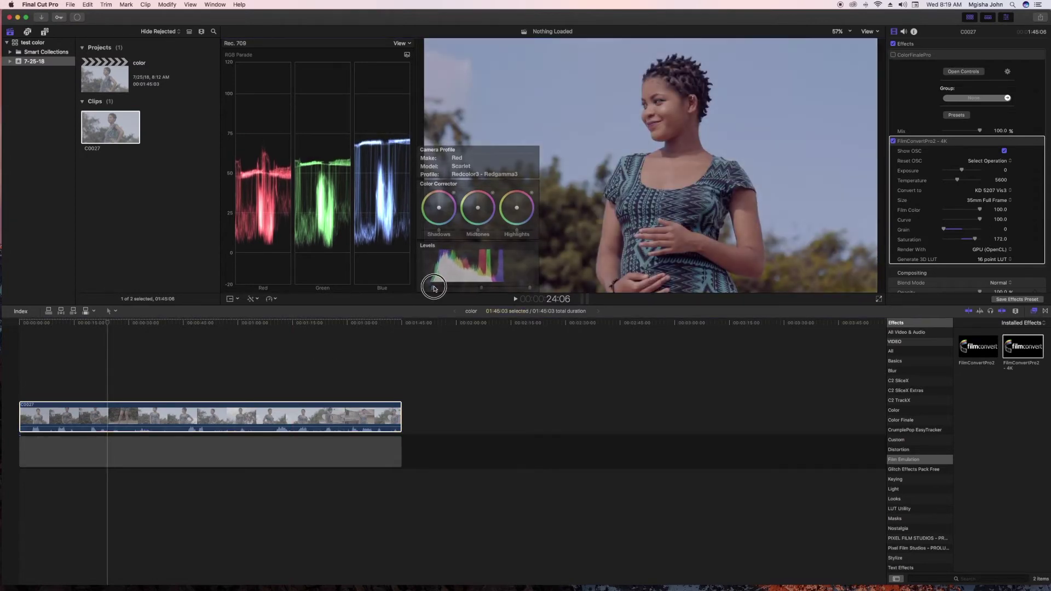
{"action": "left_click_drag", "start_coordinate": [529, 289], "coordinate": [508, 290]}
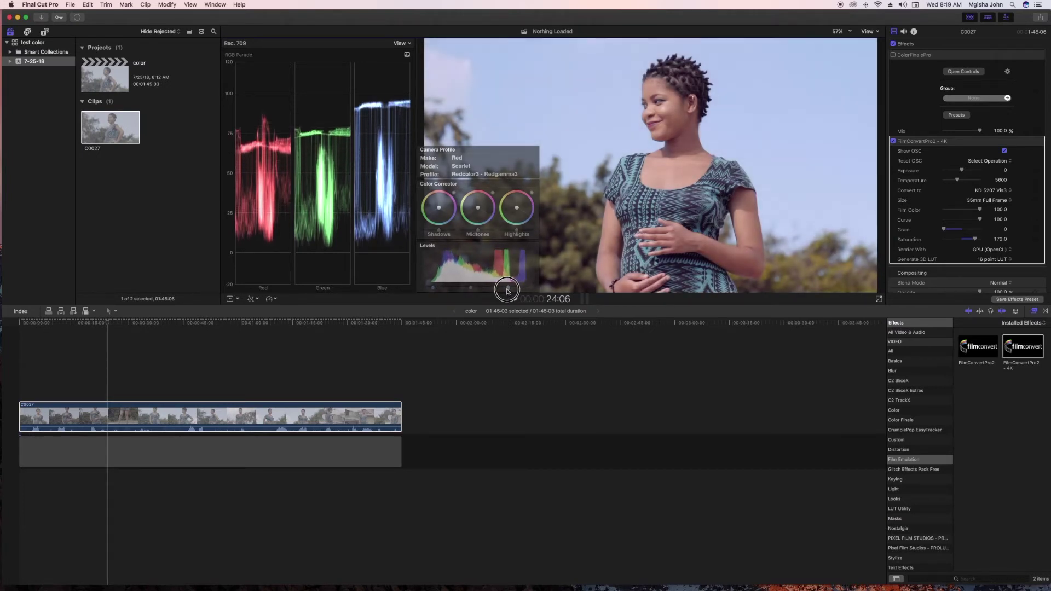
{"action": "left_click_drag", "start_coordinate": [508, 291], "coordinate": [477, 289]}
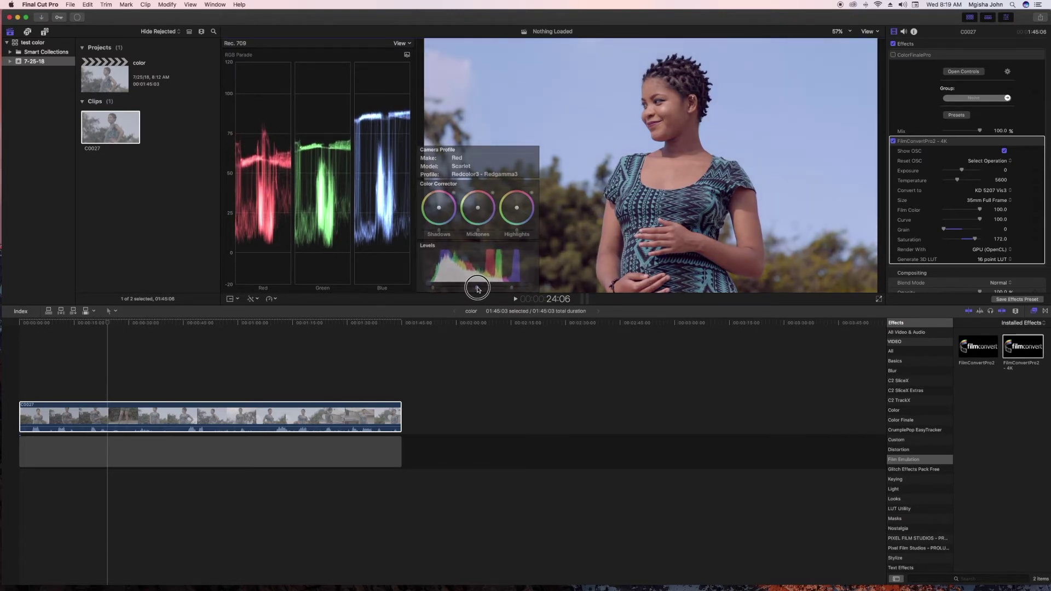
{"action": "left_click_drag", "start_coordinate": [477, 289], "coordinate": [477, 289]}
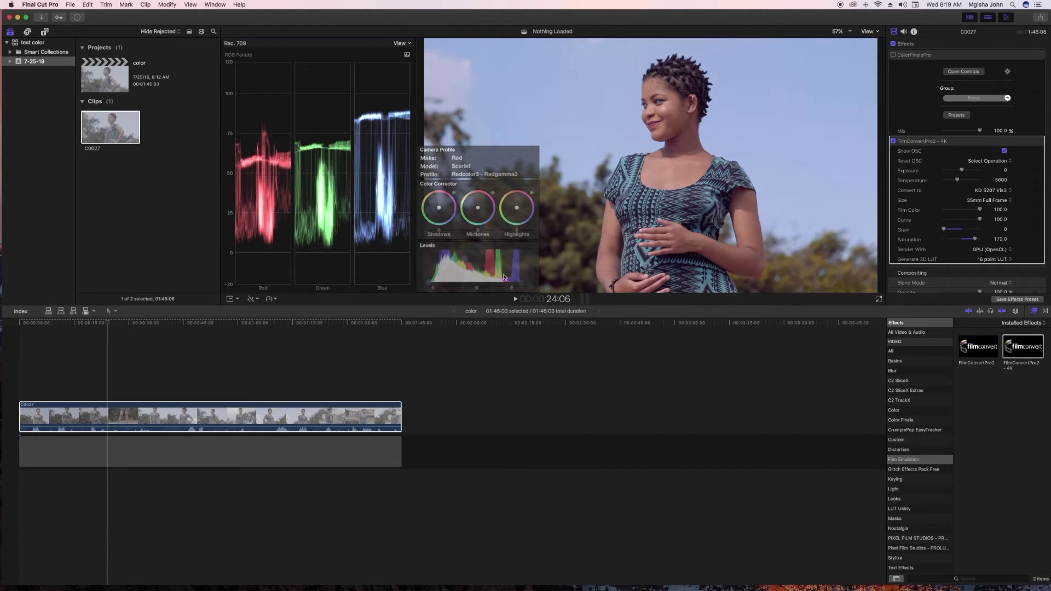
Step: Toggle the FilmConvert and ColorFinalePro effects back and forth to compare the two looks
{"action": "left_click", "coordinate": [893, 140]}
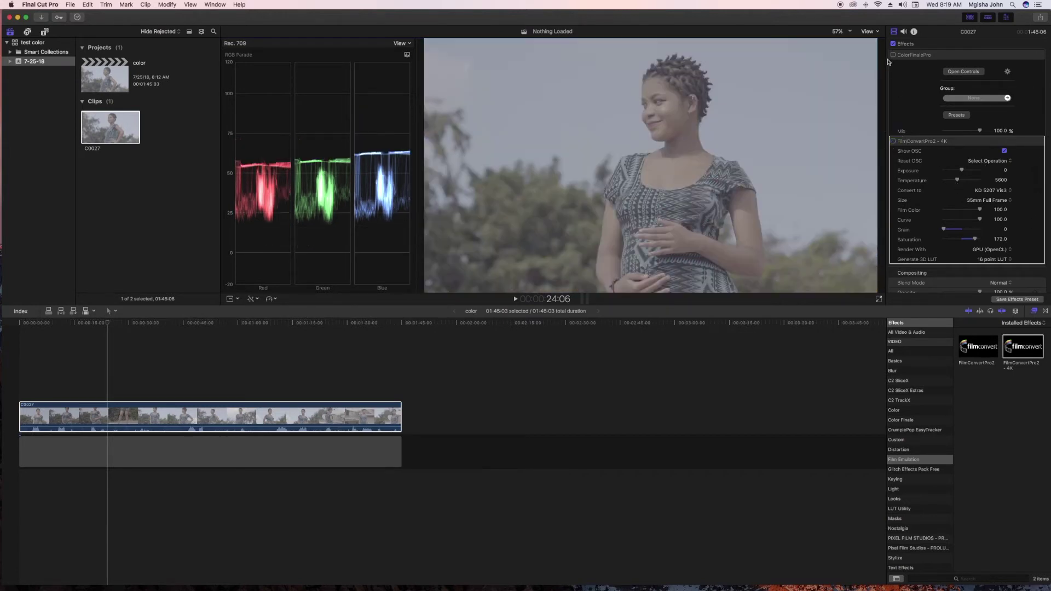
{"action": "left_click", "coordinate": [893, 54]}
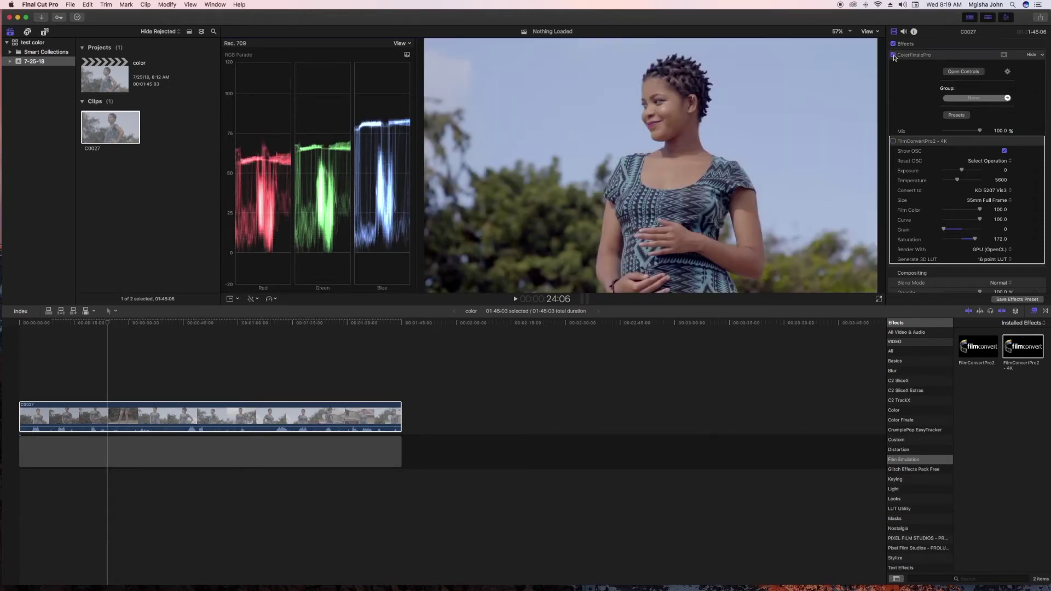
{"action": "left_click", "coordinate": [893, 54]}
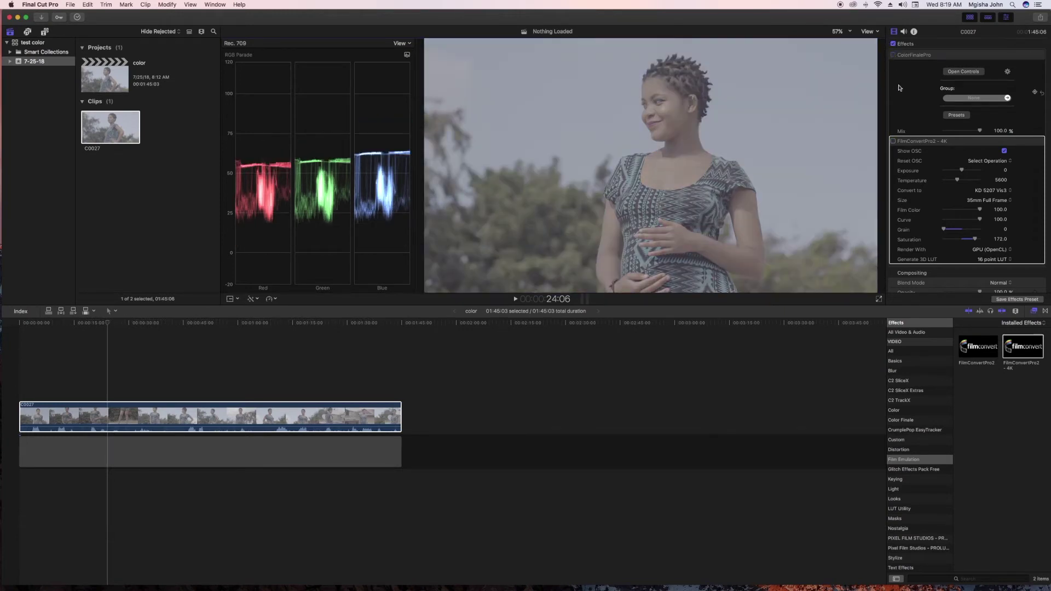
{"action": "left_click", "coordinate": [893, 141]}
{"action": "left_click", "coordinate": [894, 141]}
{"action": "left_click", "coordinate": [893, 55]}
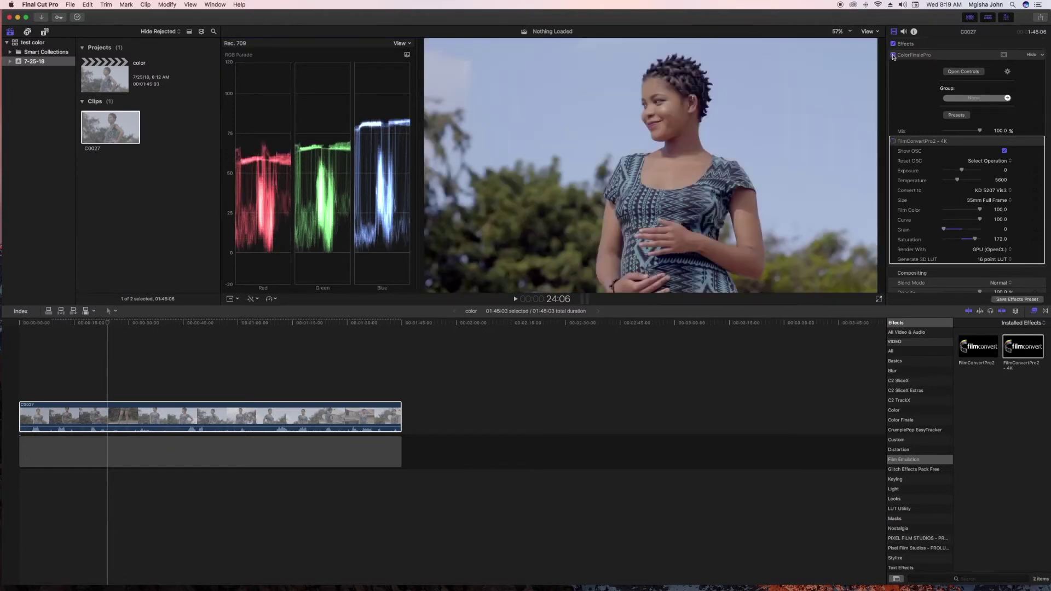
{"action": "left_click", "coordinate": [893, 54]}
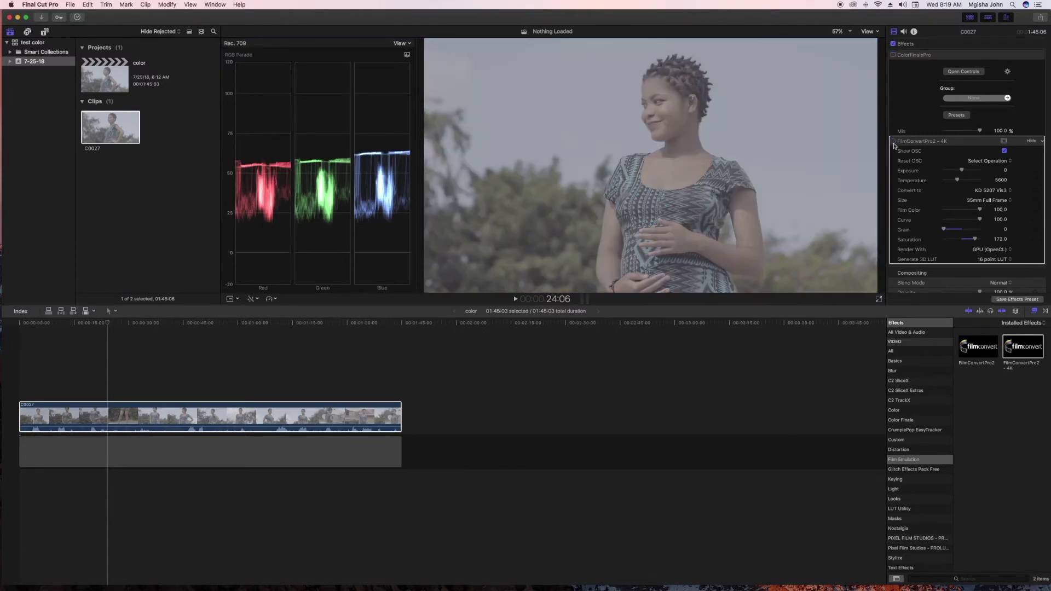
{"action": "left_click", "coordinate": [893, 141]}
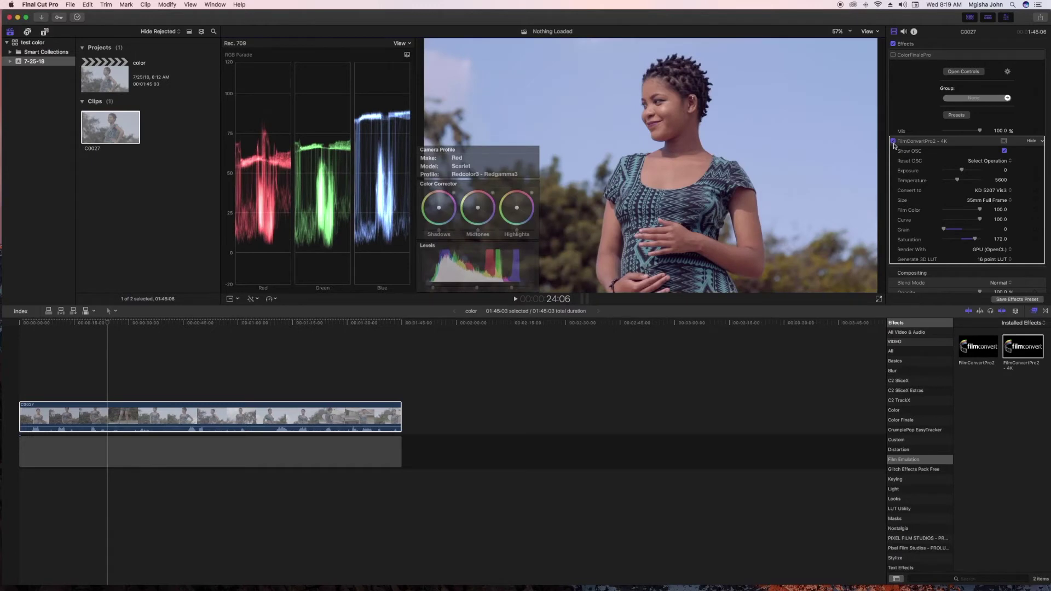
{"action": "left_click", "coordinate": [893, 141]}
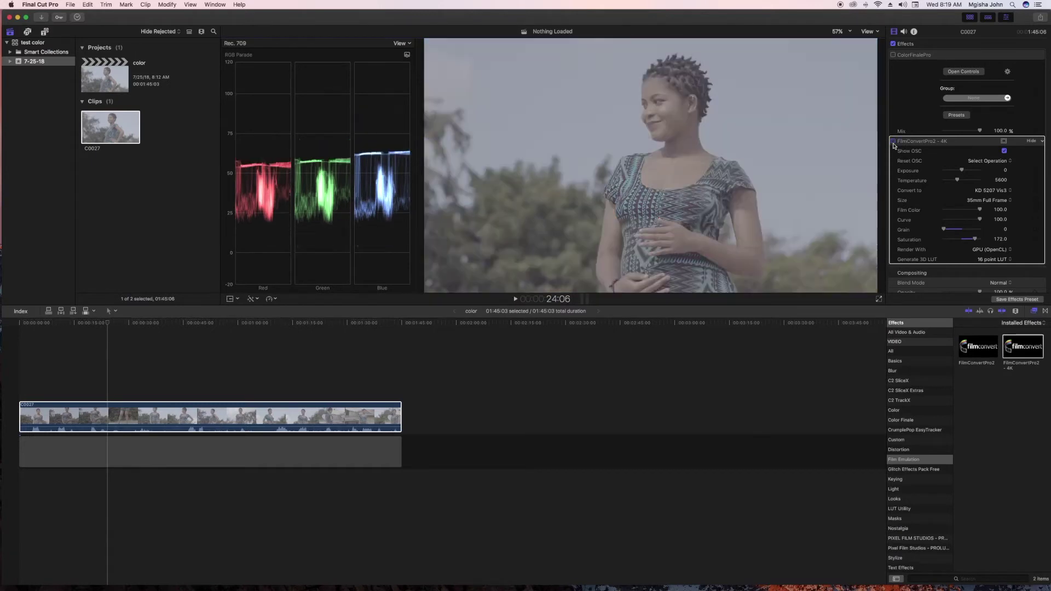
{"action": "left_click", "coordinate": [894, 55]}
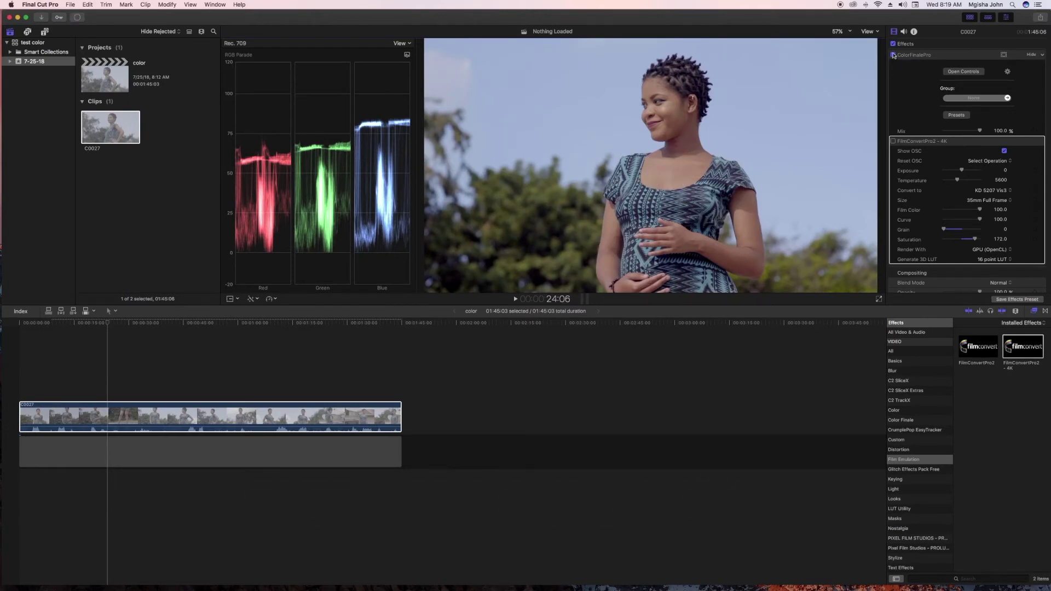
{"action": "left_click", "coordinate": [893, 55]}
{"action": "left_click", "coordinate": [894, 141]}
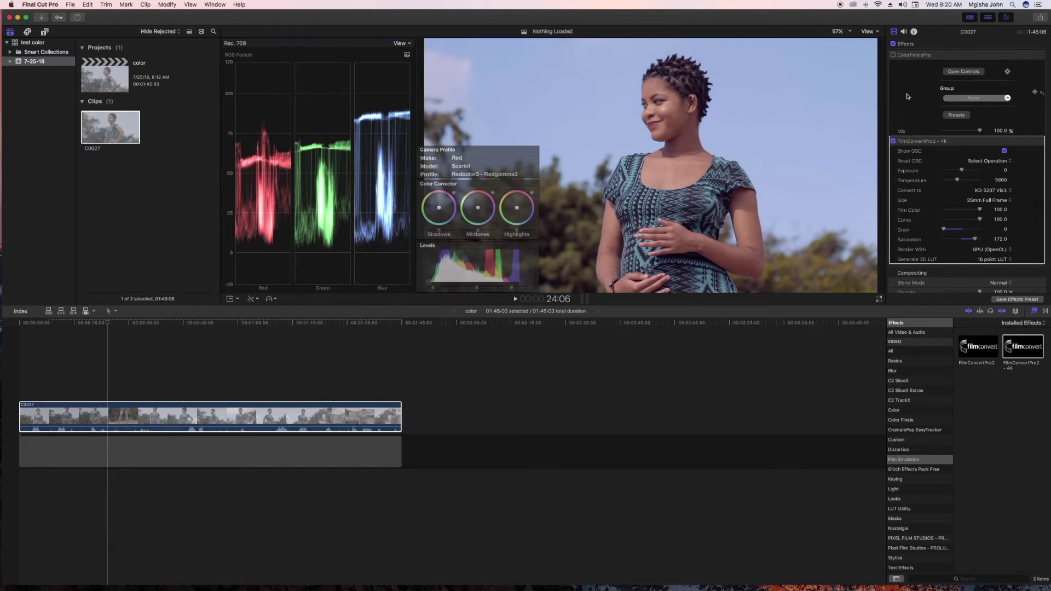
Step: Compare once more, then leave ColorFinalePro off and FilmConvertPro2 - 4K enabled
{"action": "left_click", "coordinate": [893, 141]}
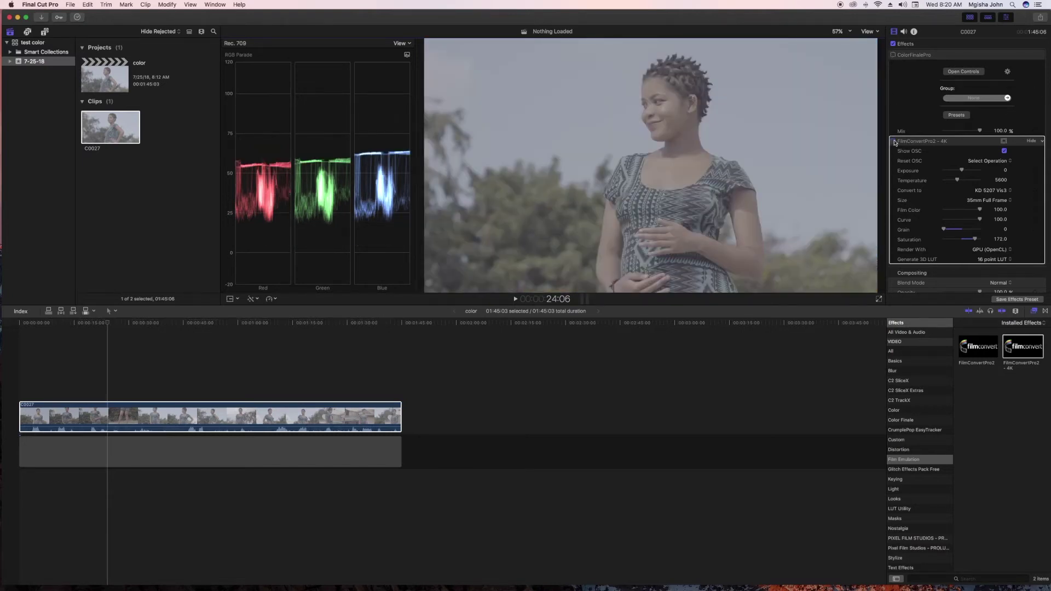
{"action": "left_click", "coordinate": [893, 140]}
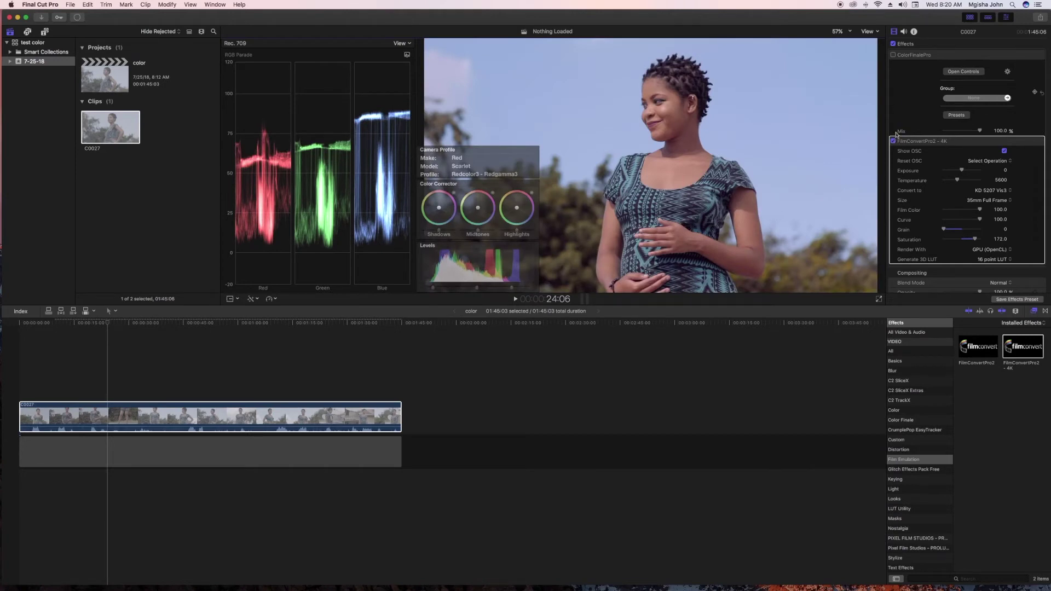
{"action": "left_click", "coordinate": [893, 141]}
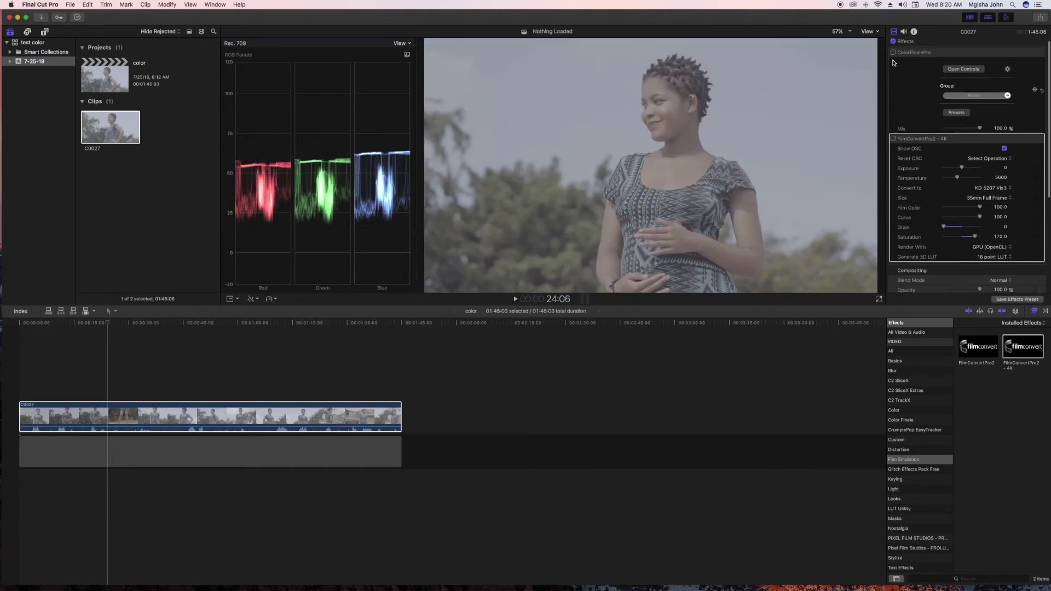
{"action": "left_click", "coordinate": [893, 53]}
{"action": "left_click", "coordinate": [893, 53]}
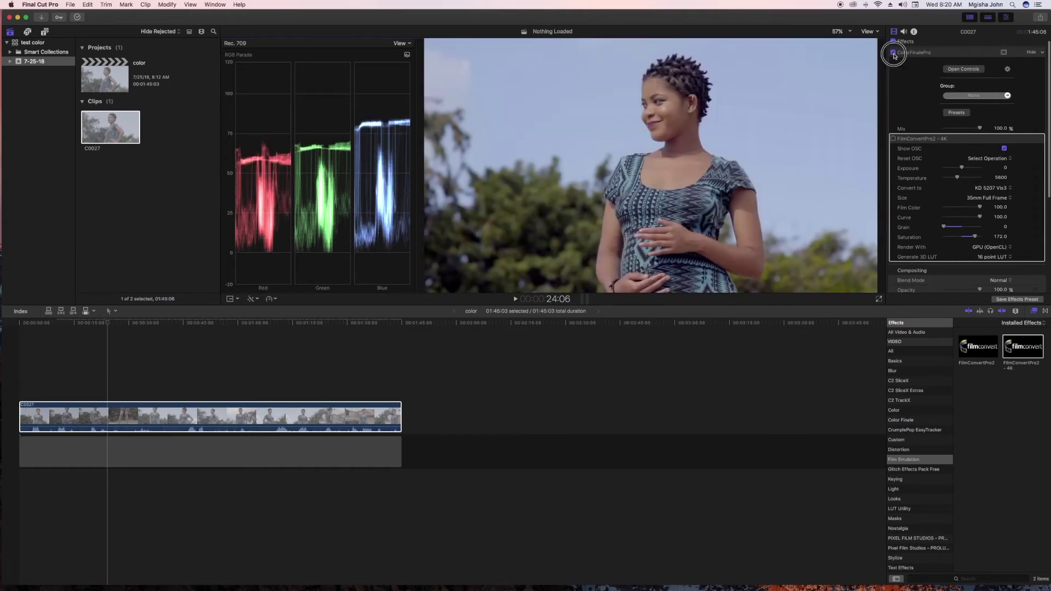
{"action": "left_click", "coordinate": [893, 52]}
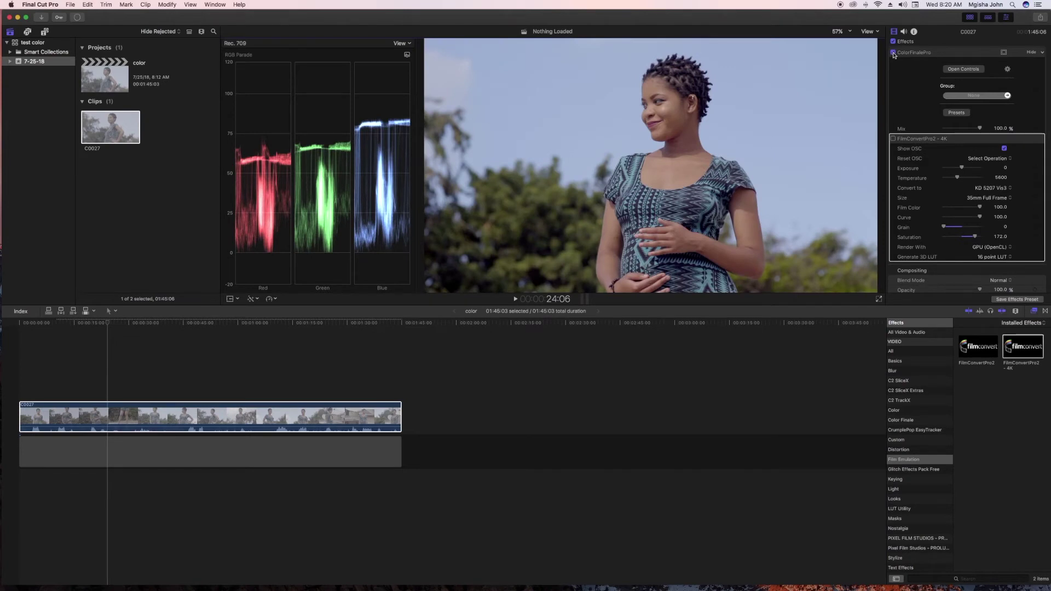
{"action": "left_click", "coordinate": [894, 53]}
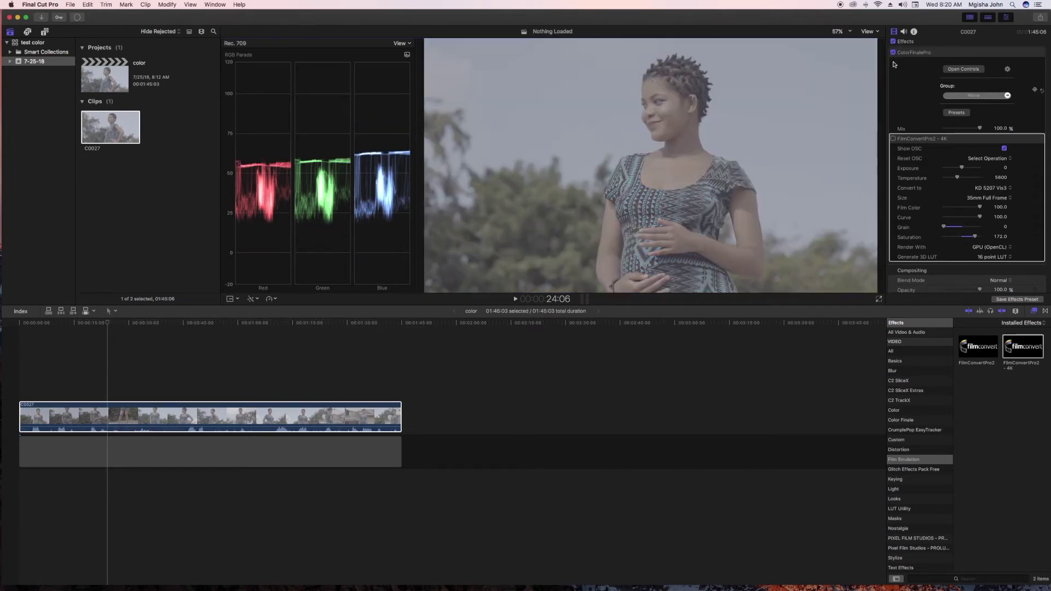
{"action": "left_click", "coordinate": [893, 138]}
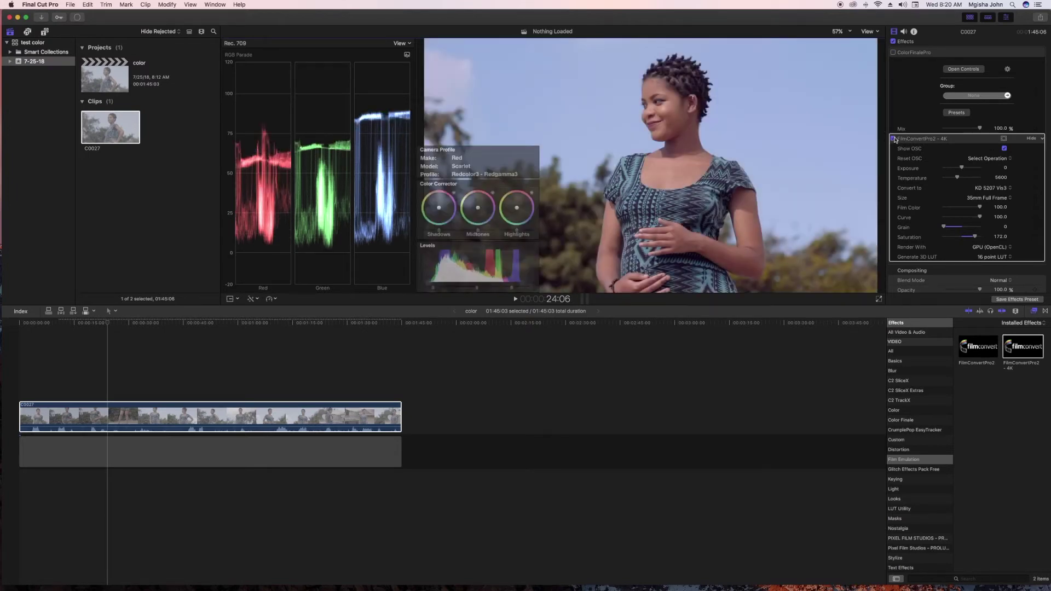
Step: Save the current frame as a JPEG named color-3 on the Desktop
{"action": "left_click", "coordinate": [1039, 19]}
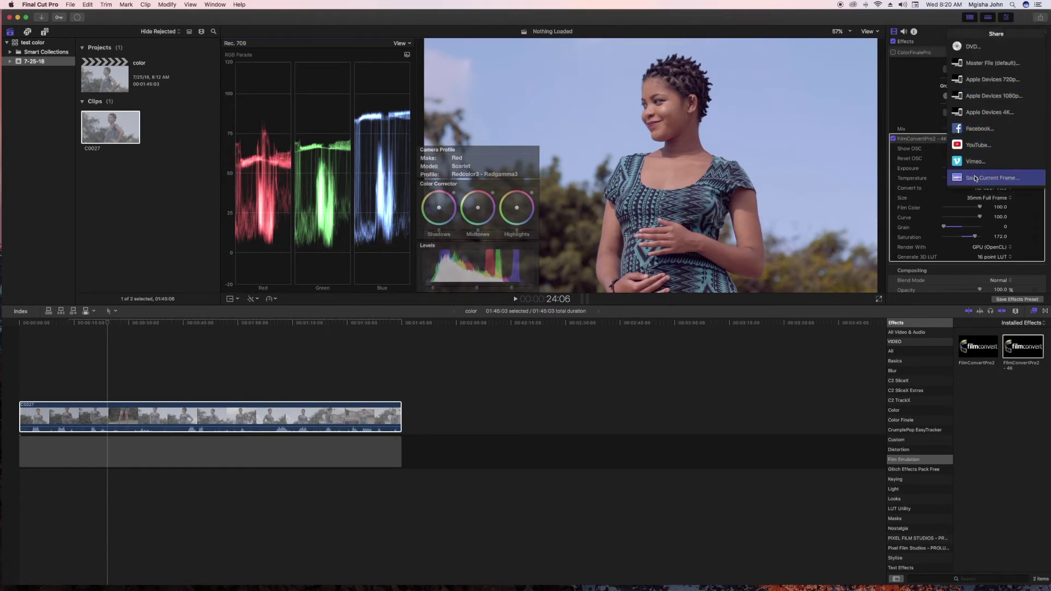
{"action": "left_click", "coordinate": [975, 179]}
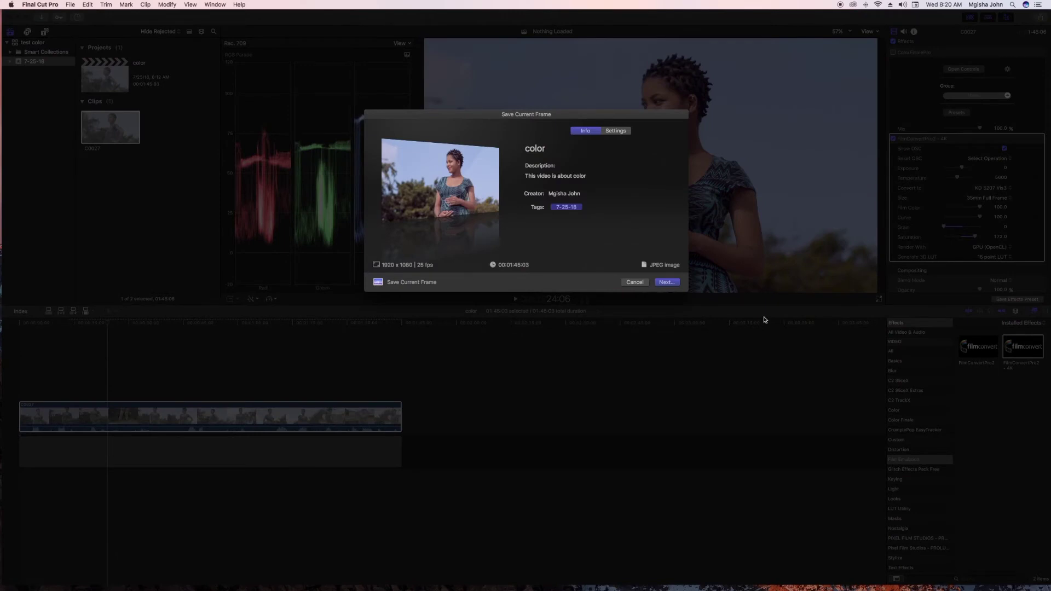
{"action": "left_click", "coordinate": [621, 131]}
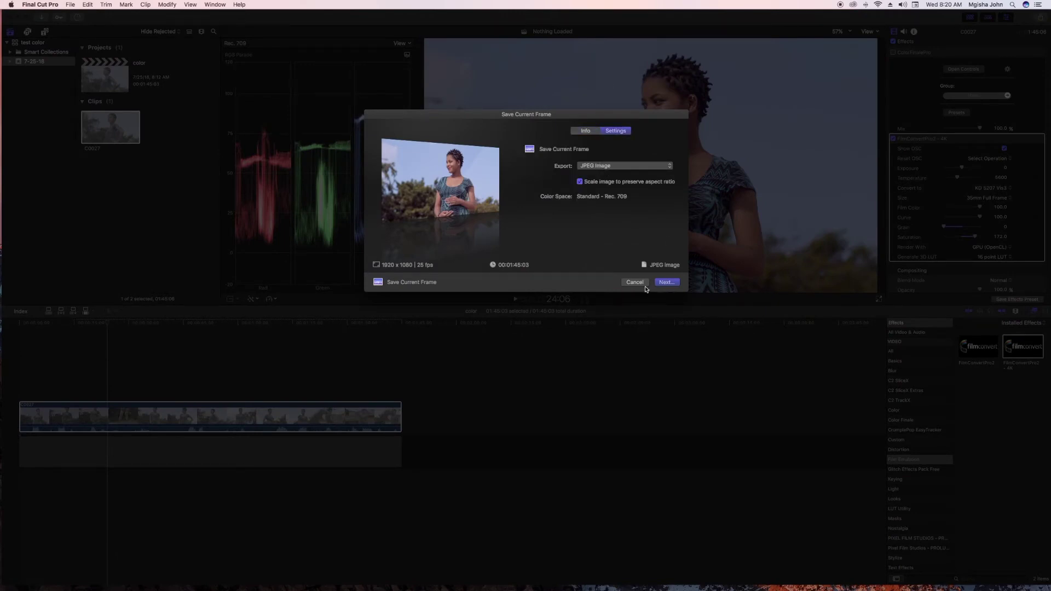
{"action": "left_click", "coordinate": [665, 283]}
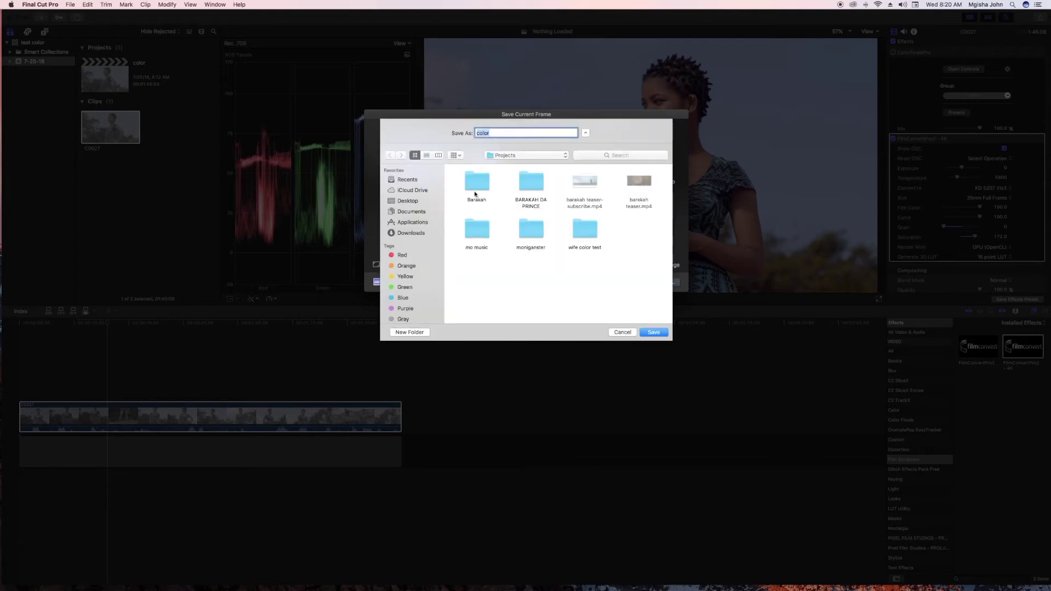
{"action": "left_click", "coordinate": [408, 202]}
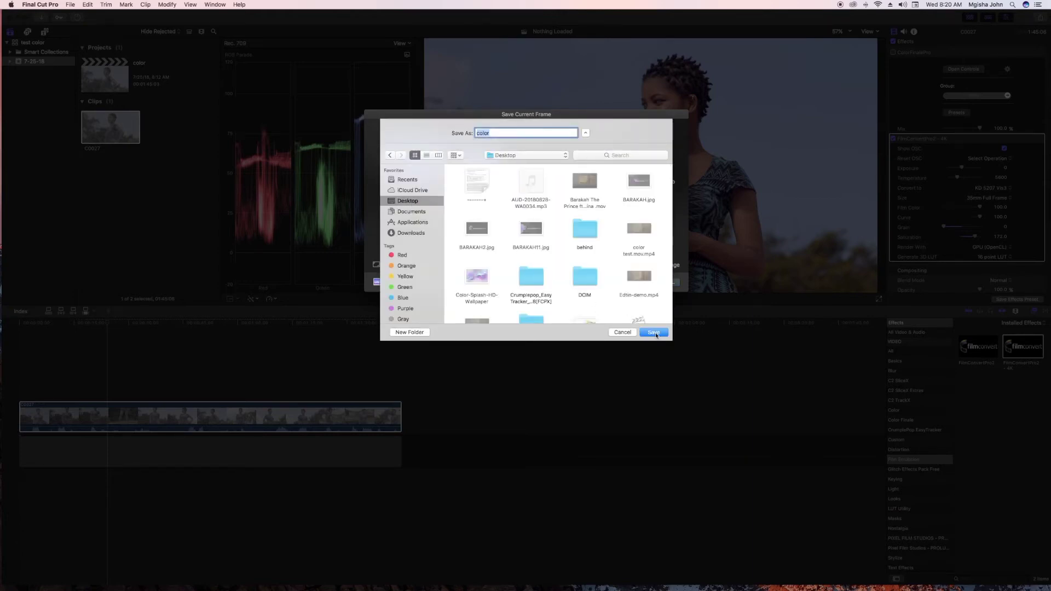
{"action": "left_click", "coordinate": [497, 131]}
{"action": "type", "text": "3d luts"}
{"action": "key", "text": "Return"}
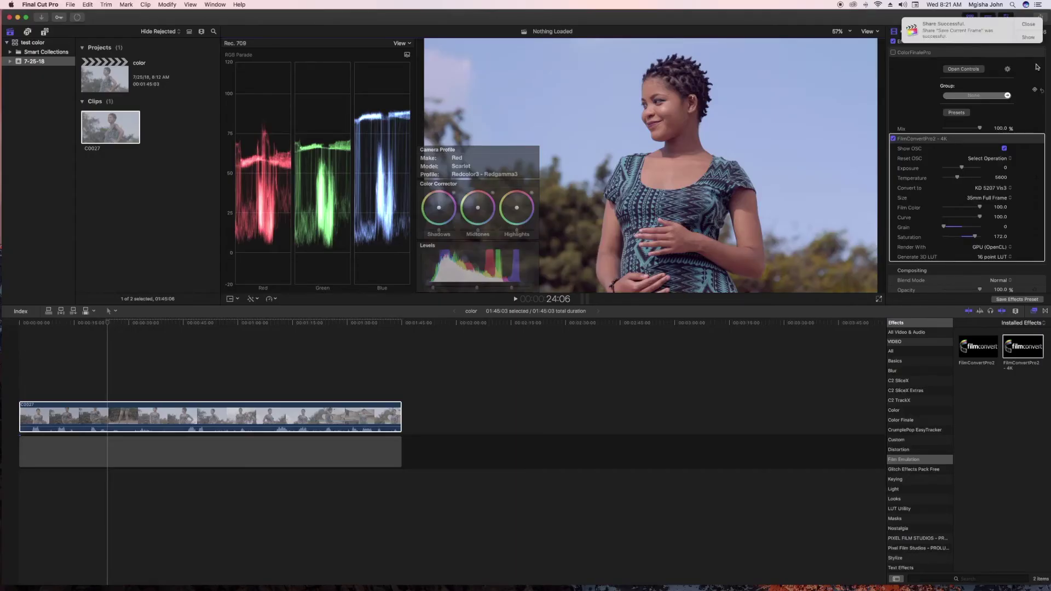
{"action": "left_click", "coordinate": [1028, 24]}
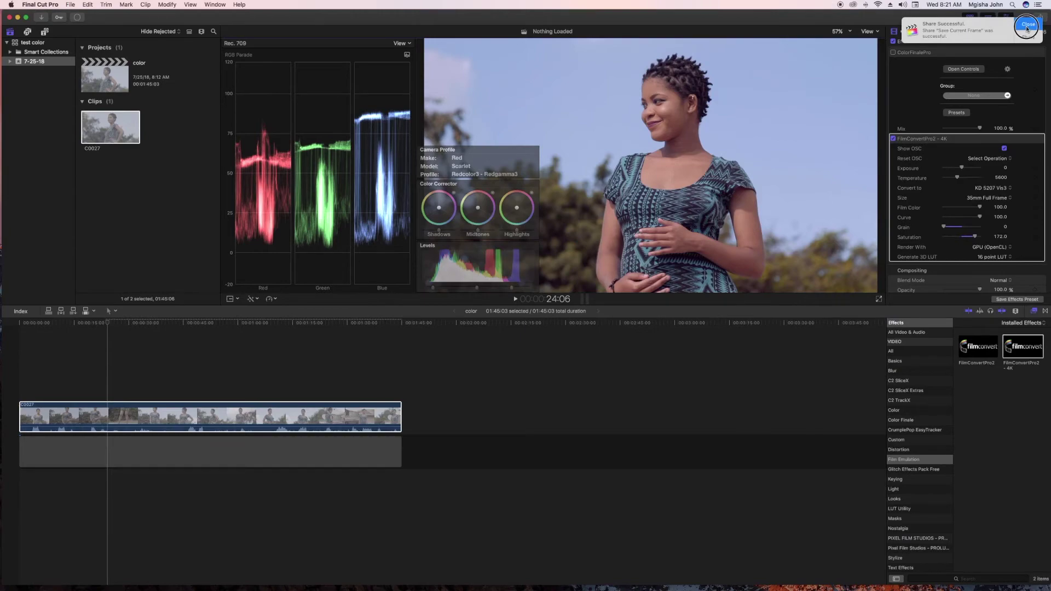
Step: Minimize Final Cut Pro and set 3D LUT Creator's colour grid to 16 in circular form
{"action": "left_click", "coordinate": [18, 17]}
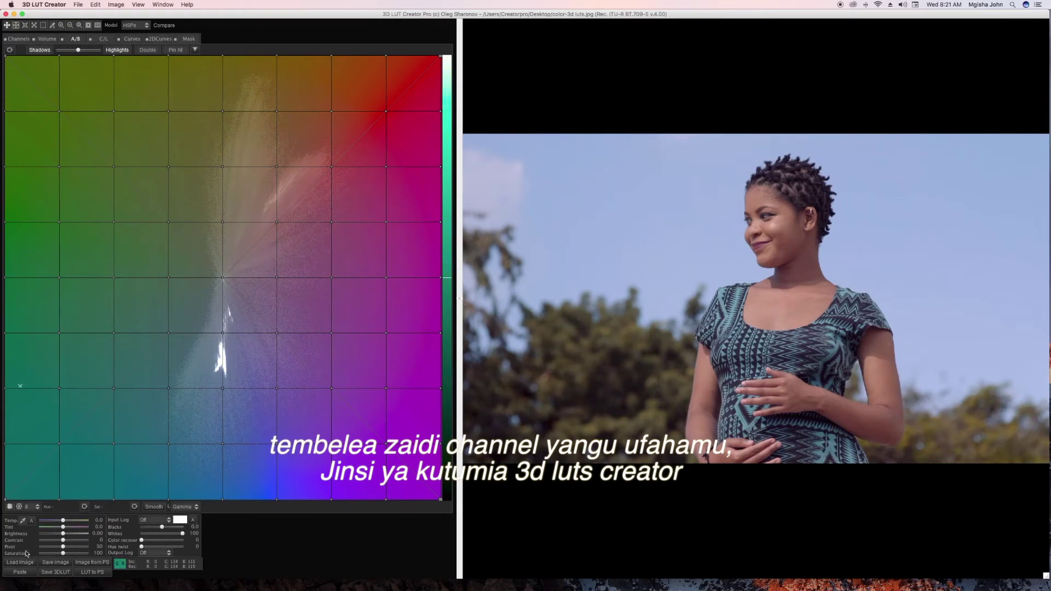
{"action": "left_click", "coordinate": [29, 506]}
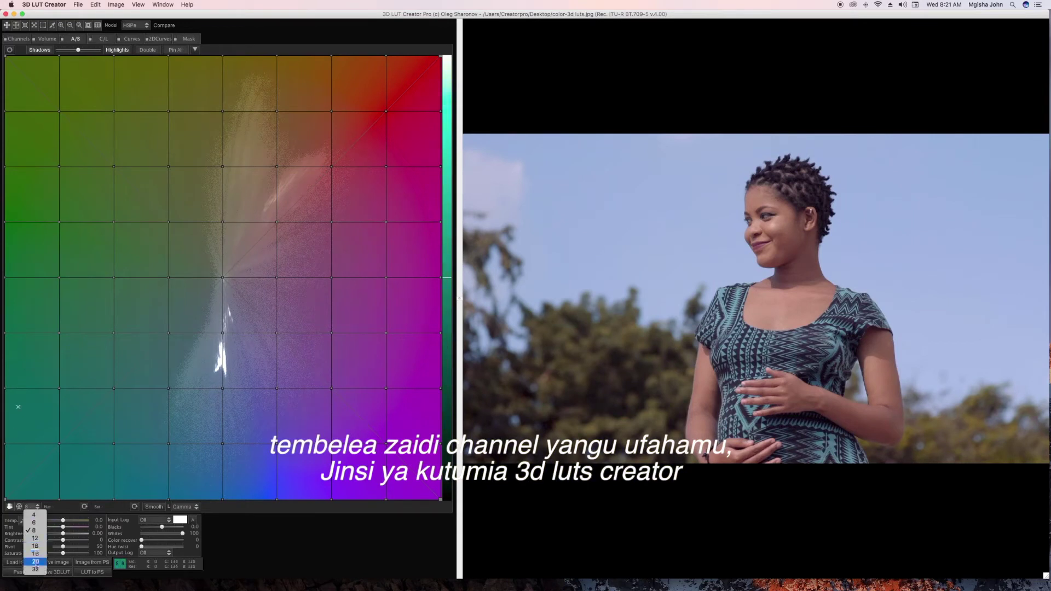
{"action": "left_click", "coordinate": [32, 529]}
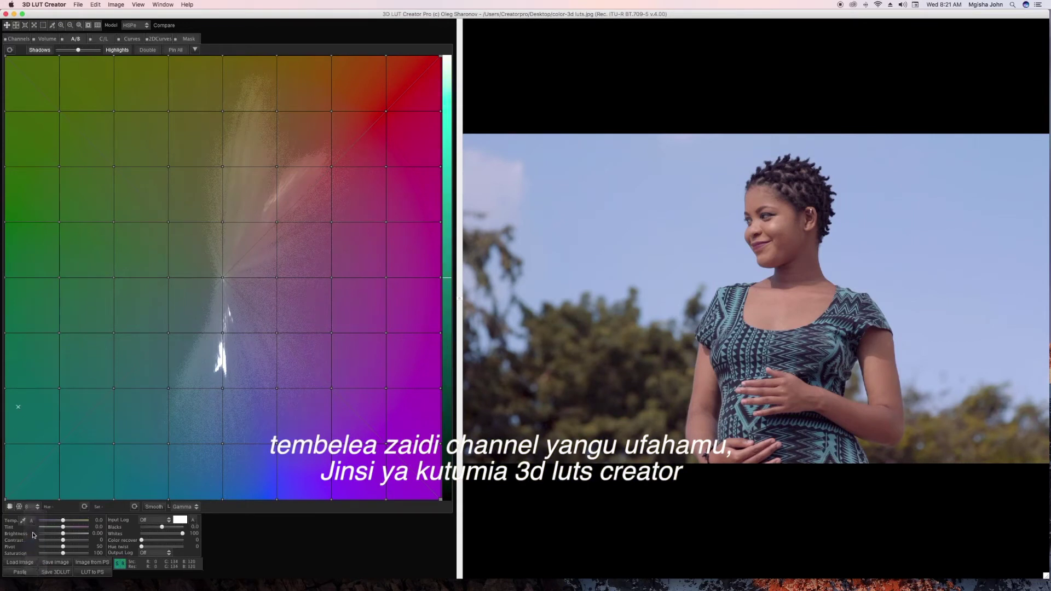
{"action": "left_click", "coordinate": [19, 507]}
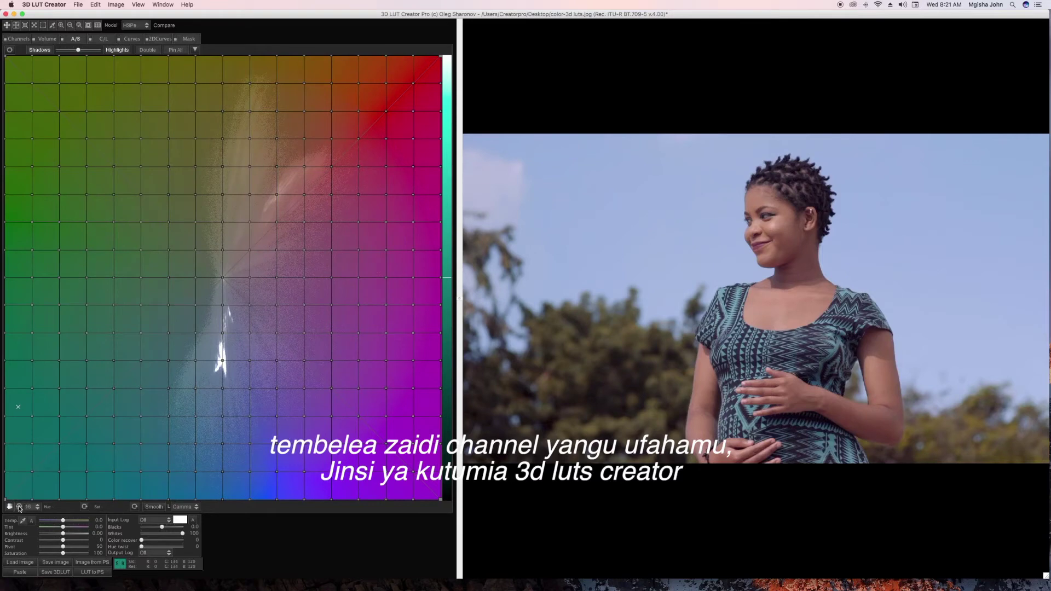
{"action": "left_click", "coordinate": [20, 507]}
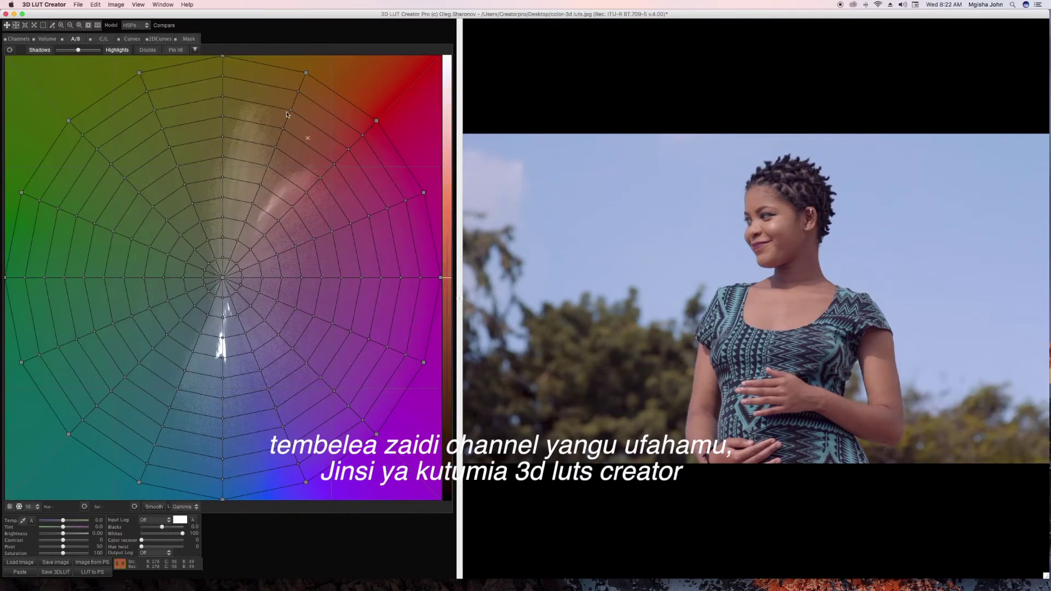
Step: Drag the bottom control point of the A/B grid toward blue and the teal corner
{"action": "left_click_drag", "start_coordinate": [242, 12], "coordinate": [243, 8]}
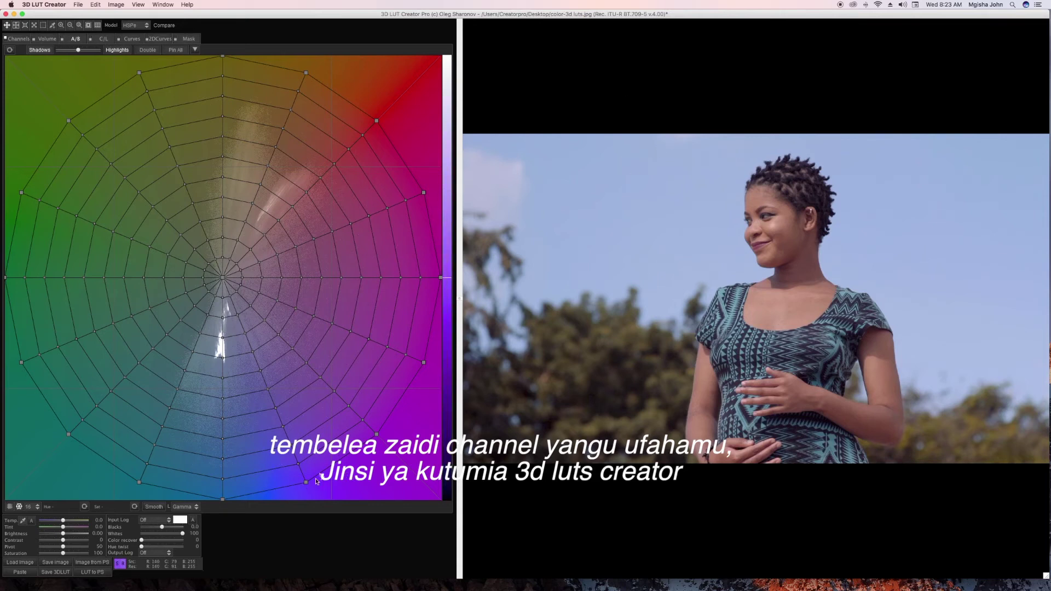
{"action": "left_click_drag", "start_coordinate": [306, 482], "coordinate": [221, 497]}
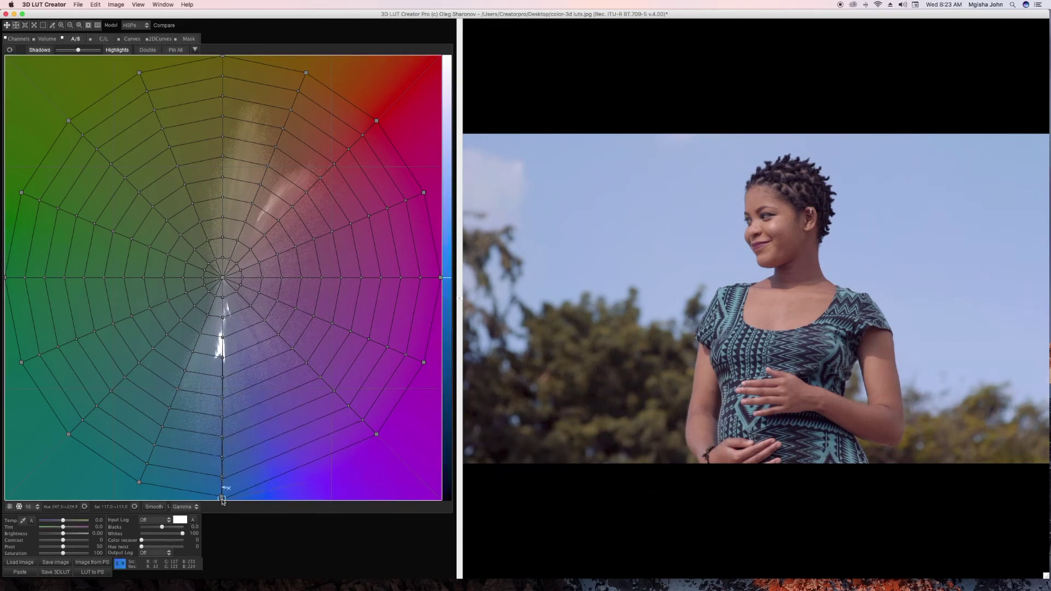
{"action": "left_click_drag", "start_coordinate": [142, 483], "coordinate": [141, 481]}
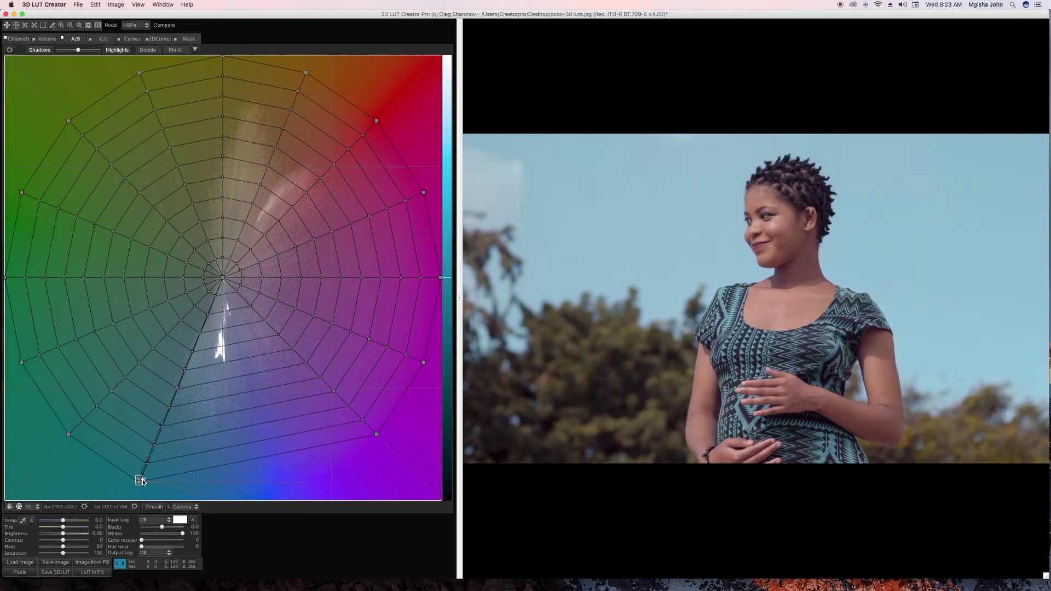
{"action": "mouse_move", "coordinate": [140, 481]}
{"action": "left_mouse_down"}
{"action": "mouse_move", "coordinate": [114, 503]}
{"action": "mouse_move", "coordinate": [134, 488]}
{"action": "left_mouse_up"}
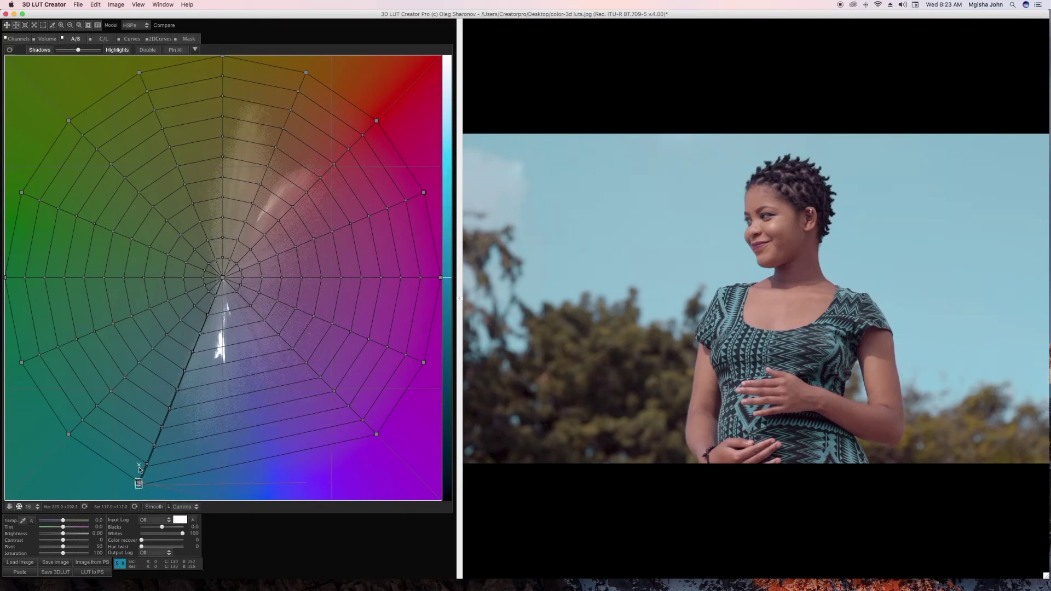
{"action": "left_click", "coordinate": [140, 500]}
{"action": "left_click_drag", "start_coordinate": [139, 500], "coordinate": [84, 492]}
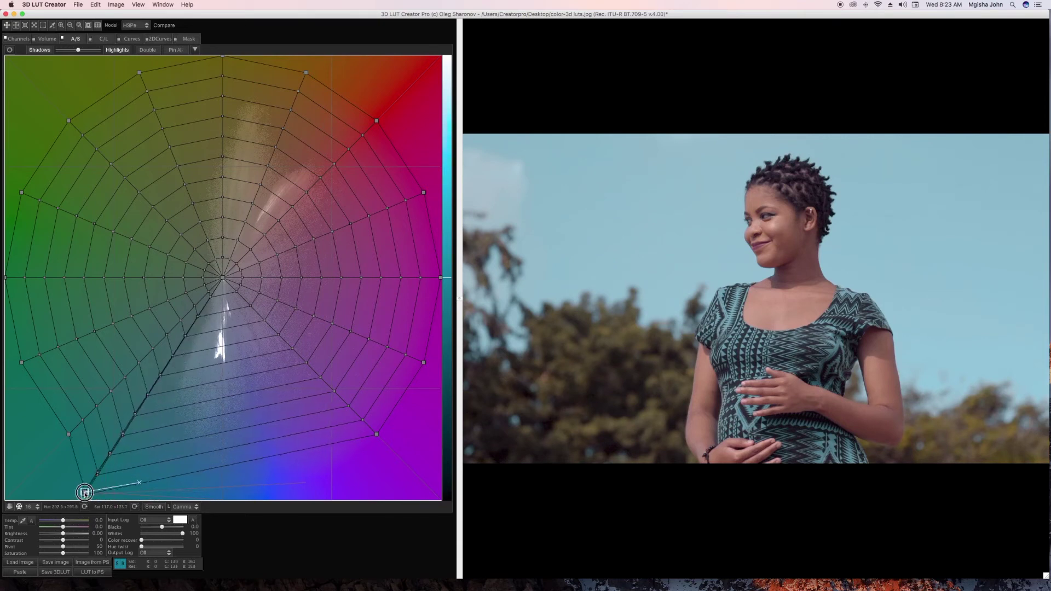
{"action": "left_click_drag", "start_coordinate": [84, 492], "coordinate": [85, 494]}
Step: Set Contrast to 25 and Saturation to 111
{"action": "left_click_drag", "start_coordinate": [64, 540], "coordinate": [70, 540]}
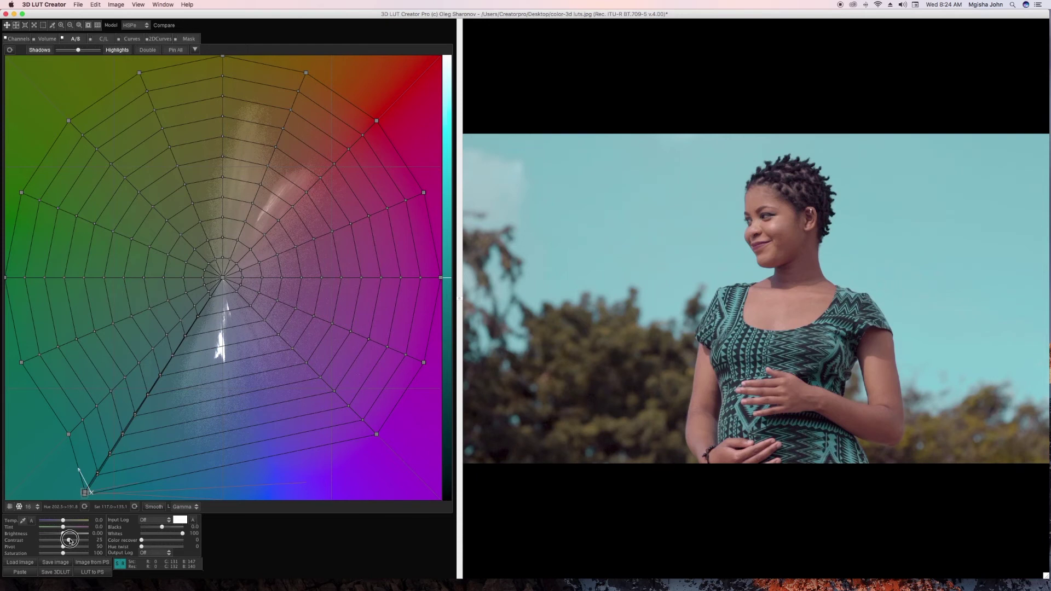
{"action": "left_click", "coordinate": [65, 554]}
{"action": "left_click_drag", "start_coordinate": [63, 556], "coordinate": [67, 554]}
Step: Pull the outer green-side grid nodes toward cyan at the grid's left edge
{"action": "left_click_drag", "start_coordinate": [22, 193], "coordinate": [8, 278]}
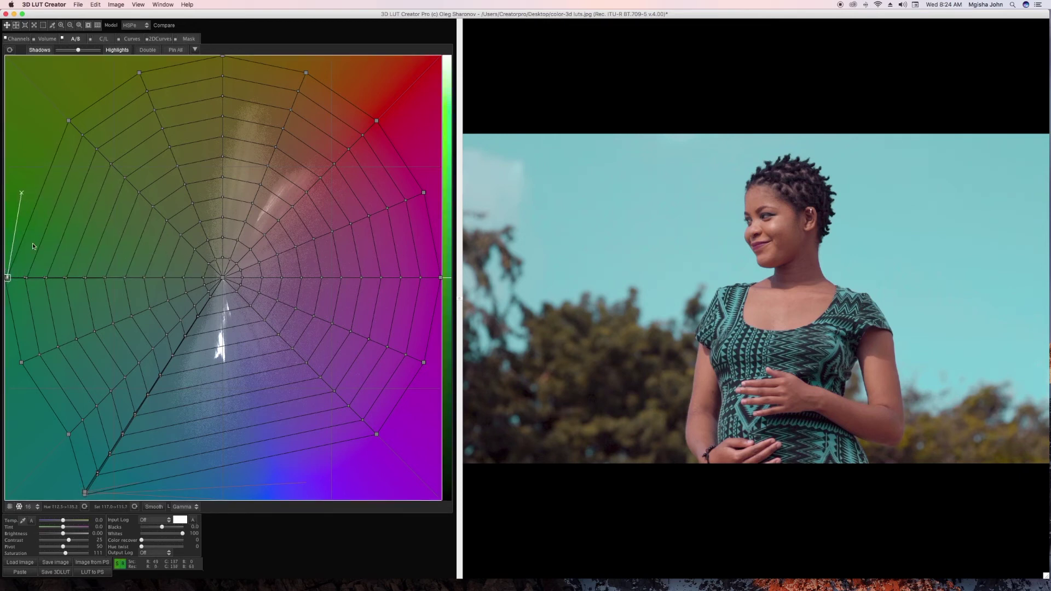
{"action": "left_click_drag", "start_coordinate": [70, 120], "coordinate": [6, 276]}
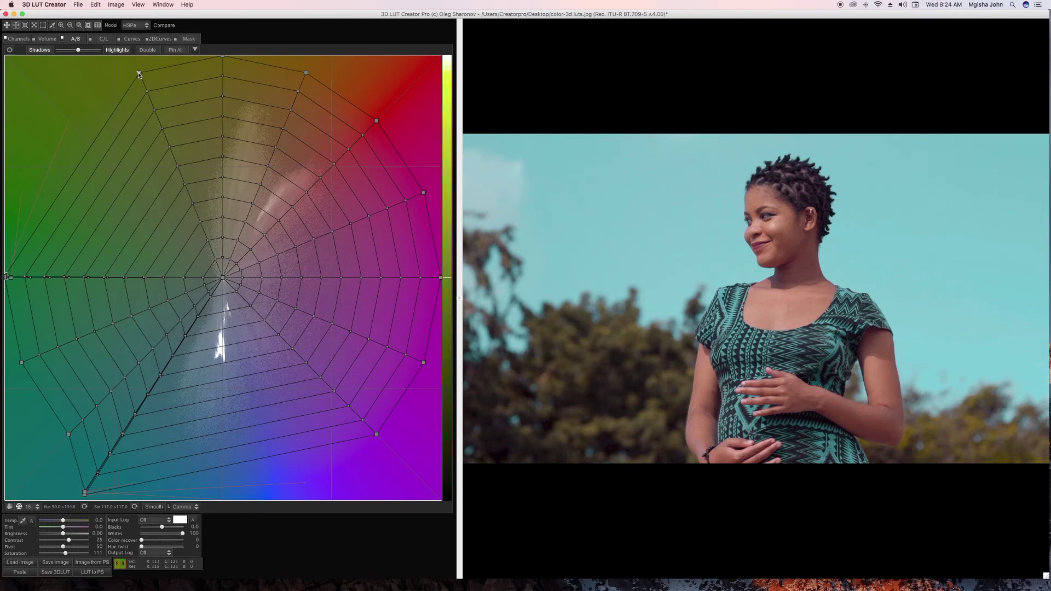
{"action": "left_click_drag", "start_coordinate": [138, 73], "coordinate": [58, 180]}
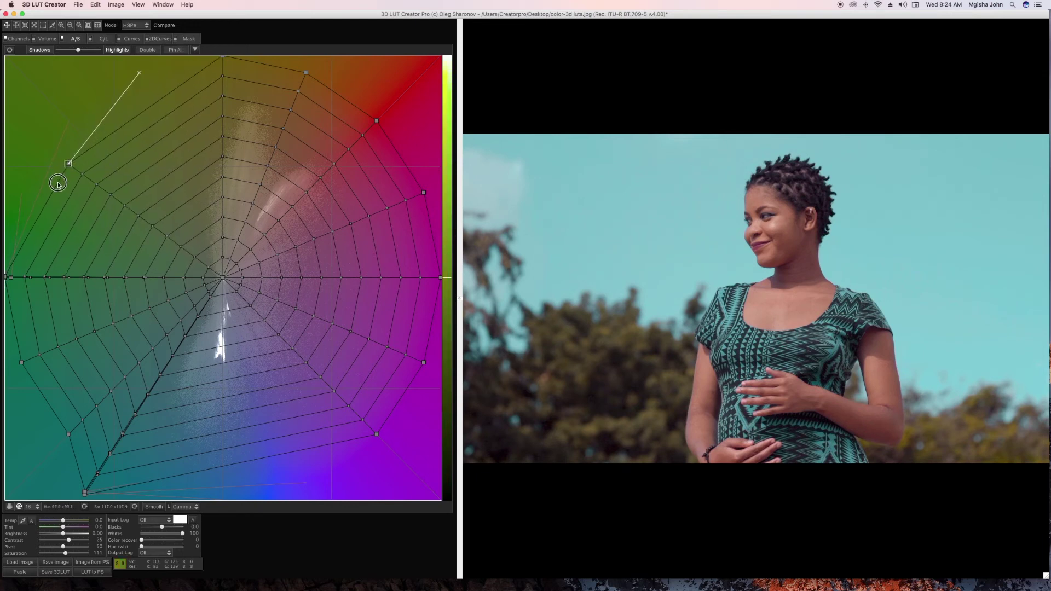
{"action": "left_click_drag", "start_coordinate": [51, 196], "coordinate": [8, 275]}
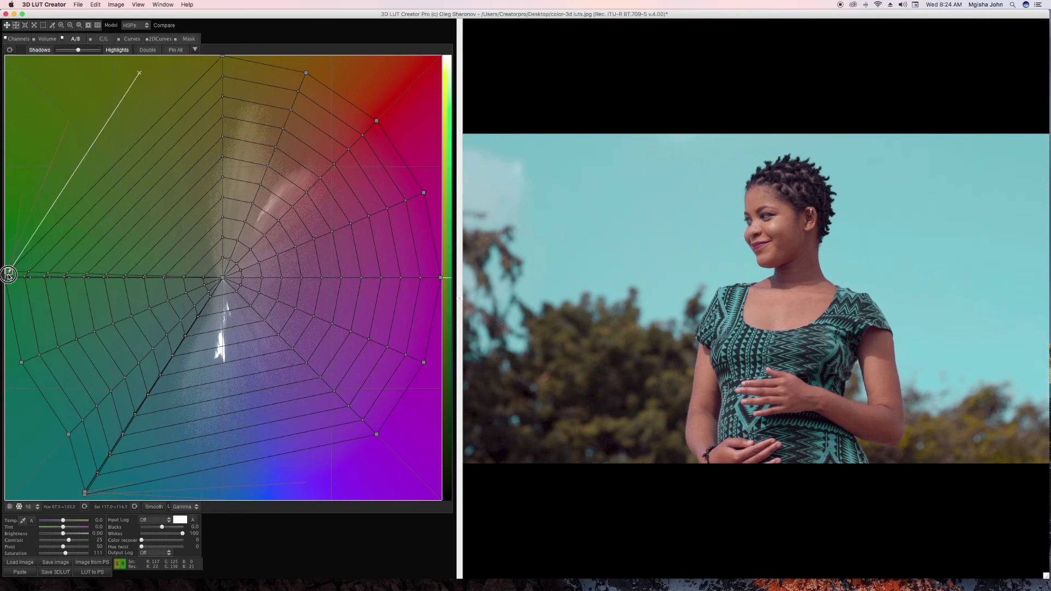
{"action": "left_click", "coordinate": [6, 280]}
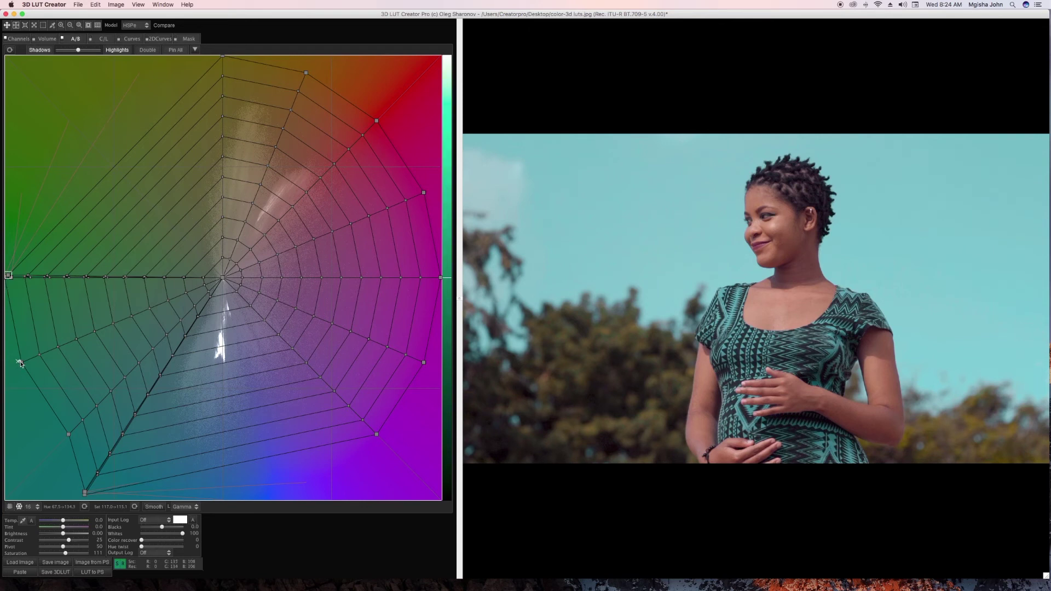
{"action": "left_click_drag", "start_coordinate": [21, 362], "coordinate": [11, 277]}
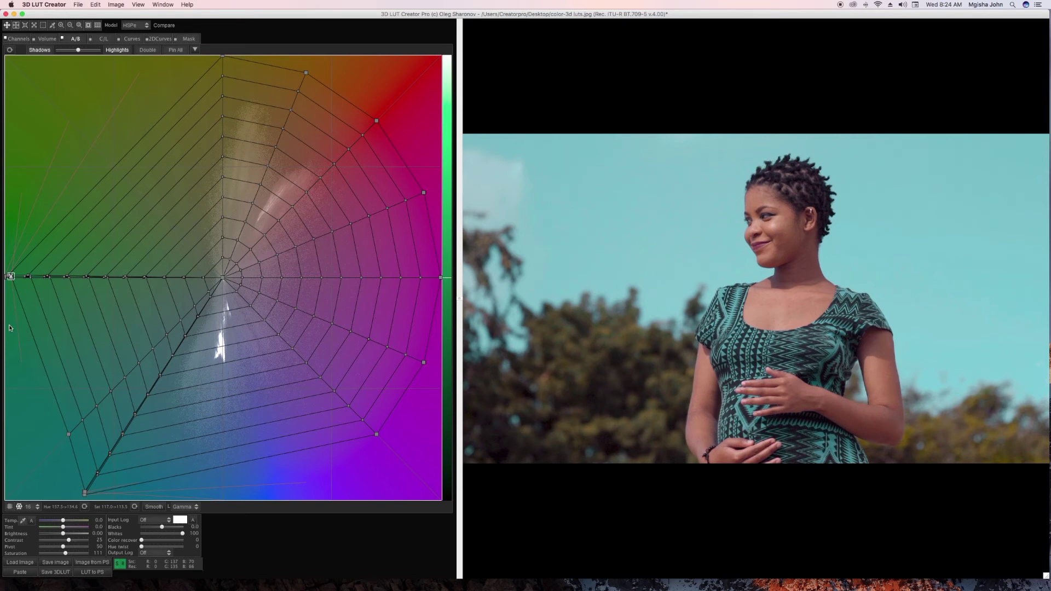
{"action": "mouse_move", "coordinate": [11, 275]}
{"action": "left_mouse_down"}
{"action": "mouse_move", "coordinate": [15, 294]}
{"action": "mouse_move", "coordinate": [5, 277]}
{"action": "left_mouse_up"}
Step: Drag the left-edge and top mesh nodes down toward the bottom so yellow-greens swing to teal
{"action": "mouse_move", "coordinate": [26, 344]}
{"action": "left_mouse_down"}
{"action": "mouse_move", "coordinate": [83, 470]}
{"action": "mouse_move", "coordinate": [174, 502]}
{"action": "mouse_move", "coordinate": [201, 489]}
{"action": "left_mouse_up"}
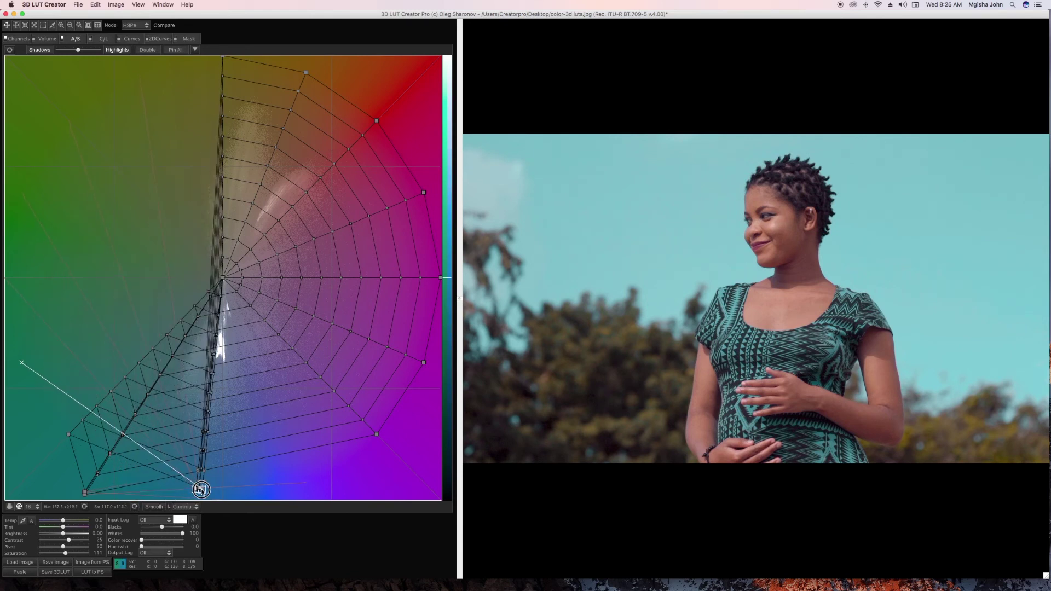
{"action": "left_click_drag", "start_coordinate": [201, 490], "coordinate": [161, 495]}
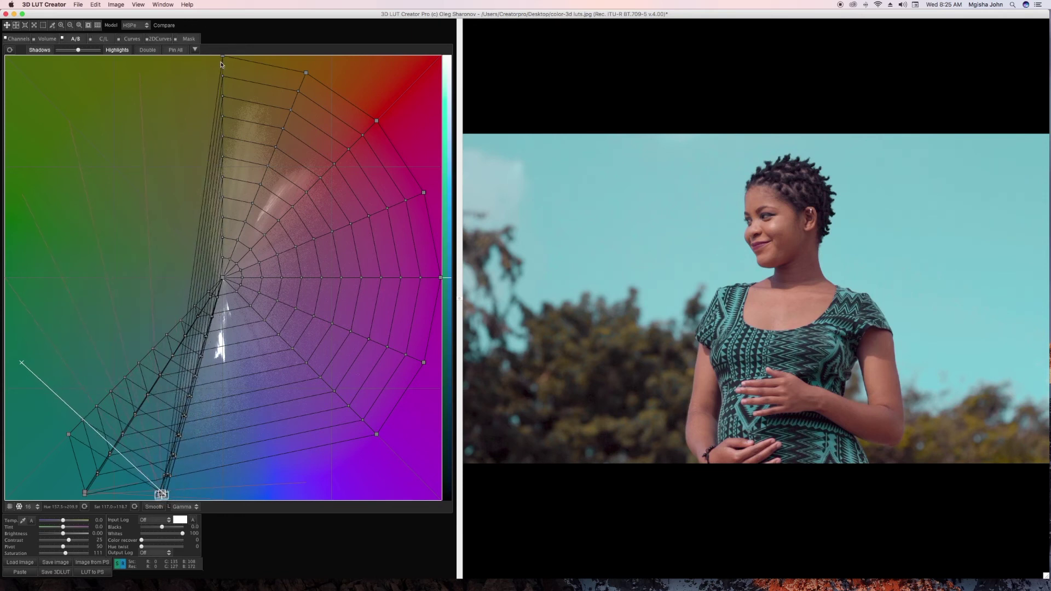
{"action": "left_click_drag", "start_coordinate": [223, 56], "coordinate": [192, 59]}
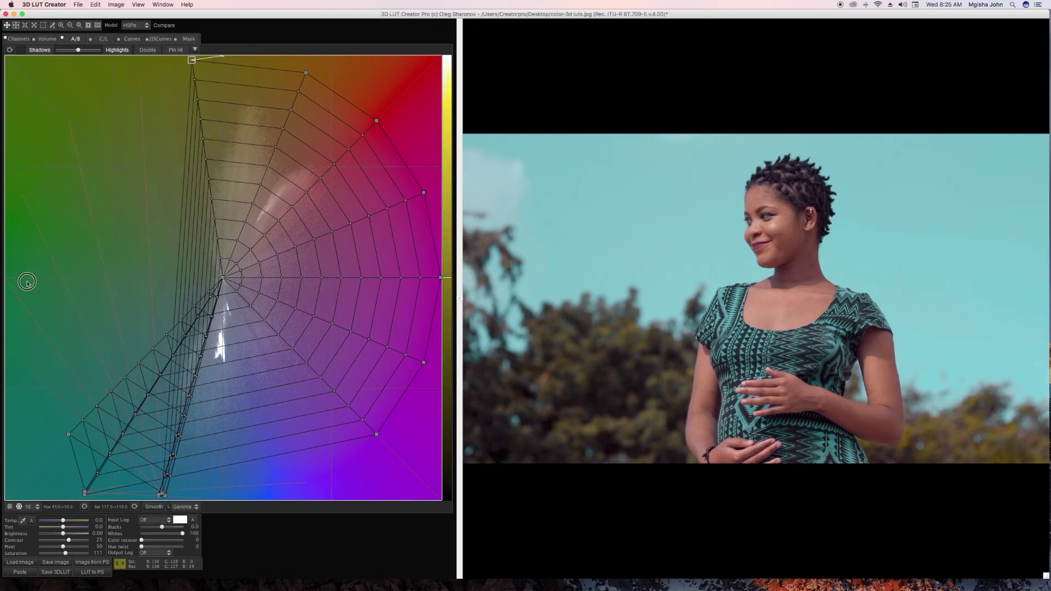
{"action": "mouse_move", "coordinate": [27, 283]}
{"action": "left_mouse_down"}
{"action": "mouse_move", "coordinate": [171, 496]}
{"action": "mouse_move", "coordinate": [156, 495]}
{"action": "mouse_move", "coordinate": [167, 484]}
{"action": "left_mouse_up"}
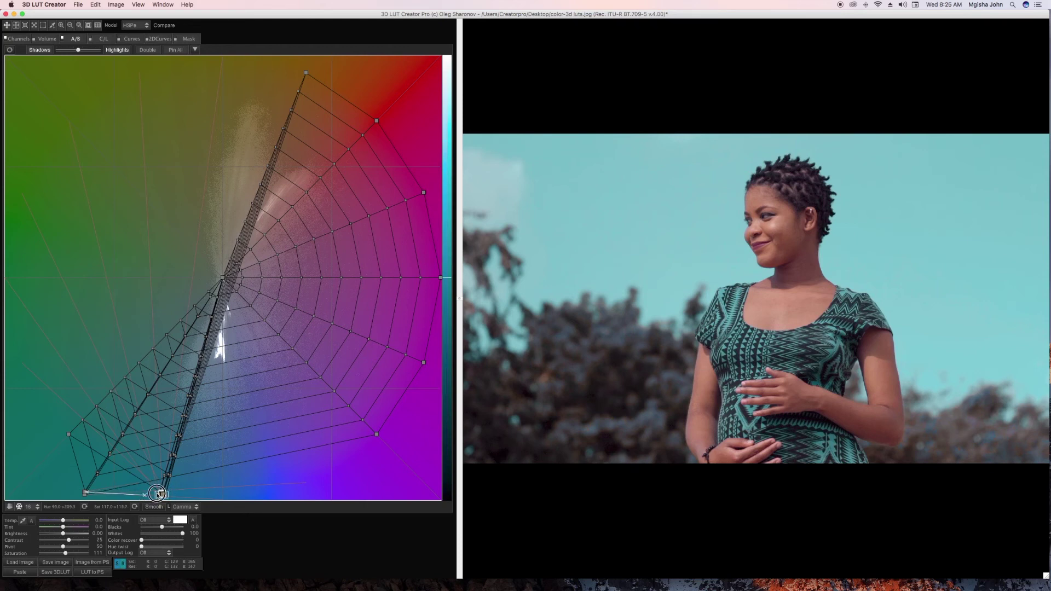
{"action": "left_click_drag", "start_coordinate": [162, 494], "coordinate": [159, 497]}
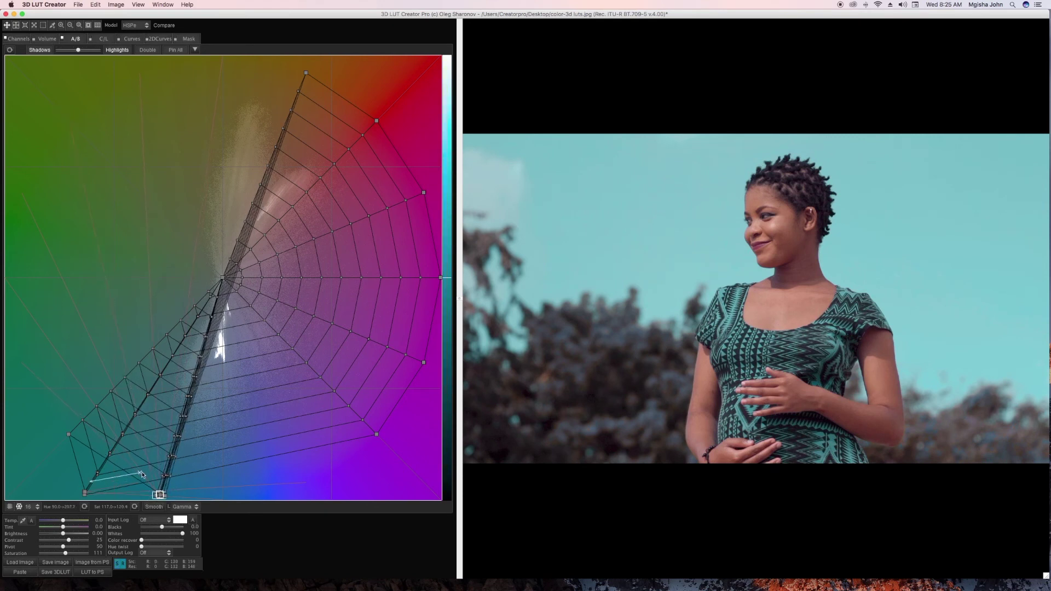
Step: Compare the Before/After images in 3D LUT Creator, then open its File menu
{"action": "left_click", "coordinate": [171, 25]}
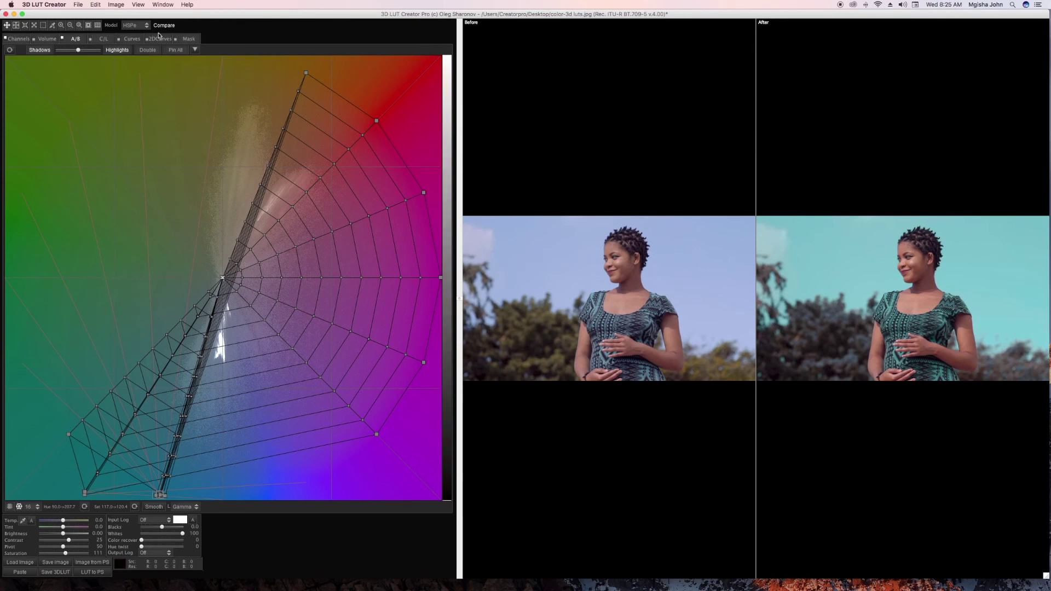
{"action": "left_click", "coordinate": [79, 5]}
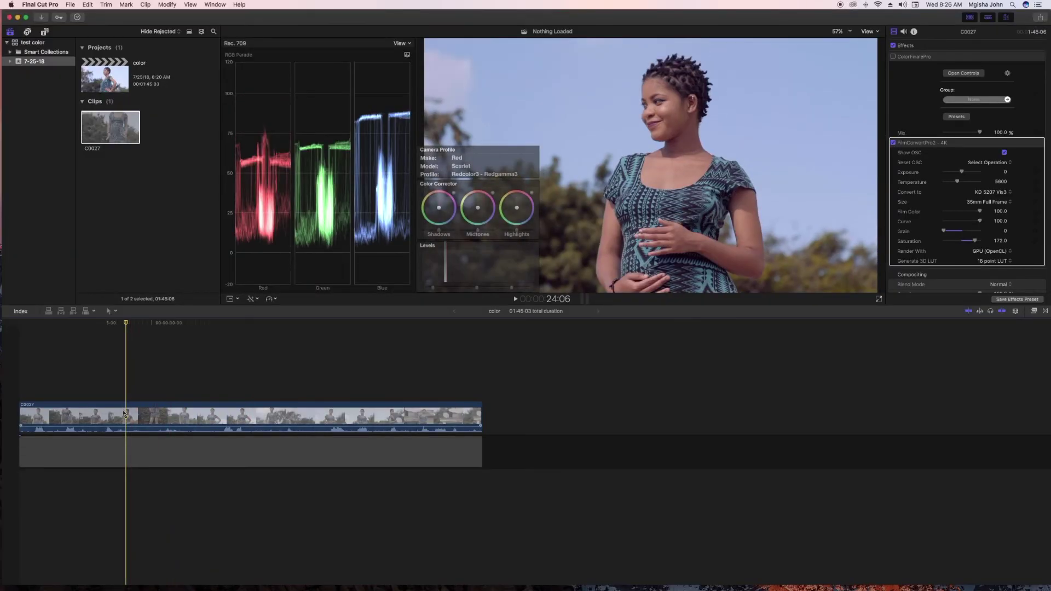
Step: Back in Final Cut Pro, add the LUT Utility Apply LUT effect to clip C0027
{"action": "key", "text": "ctrl+Up"}
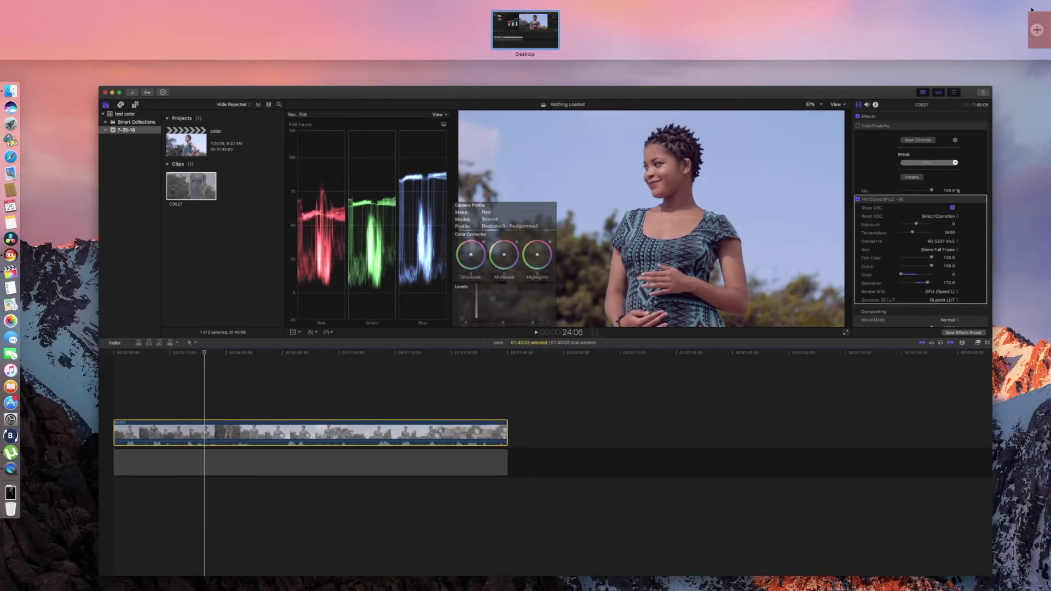
{"action": "left_click", "coordinate": [897, 105]}
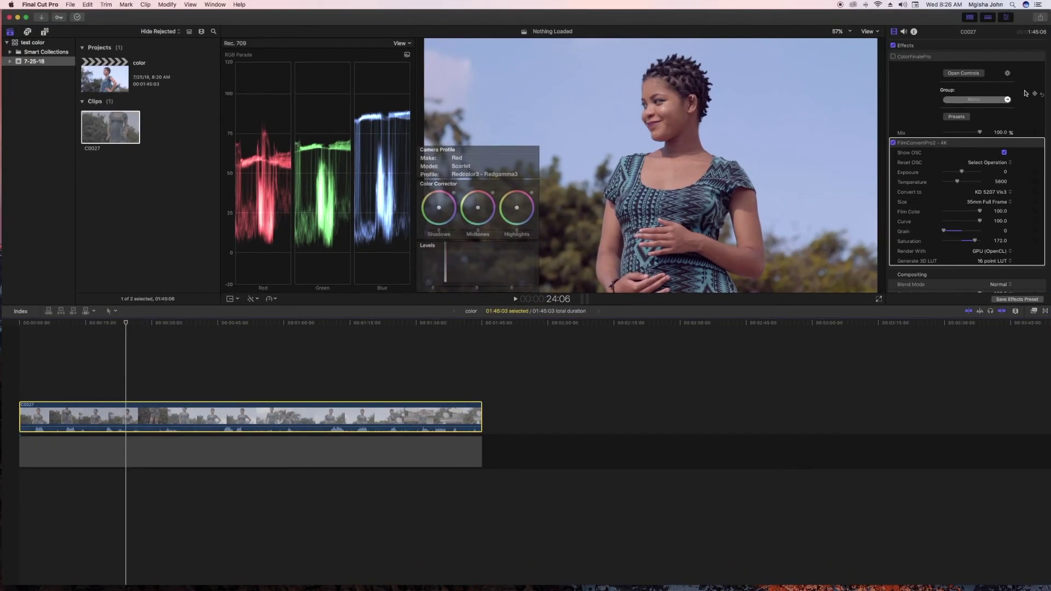
{"action": "scroll", "coordinate": [1026, 119], "scroll_direction": "down", "scroll_amount": 5}
{"action": "scroll", "coordinate": [1027, 119], "scroll_direction": "down", "scroll_amount": 1}
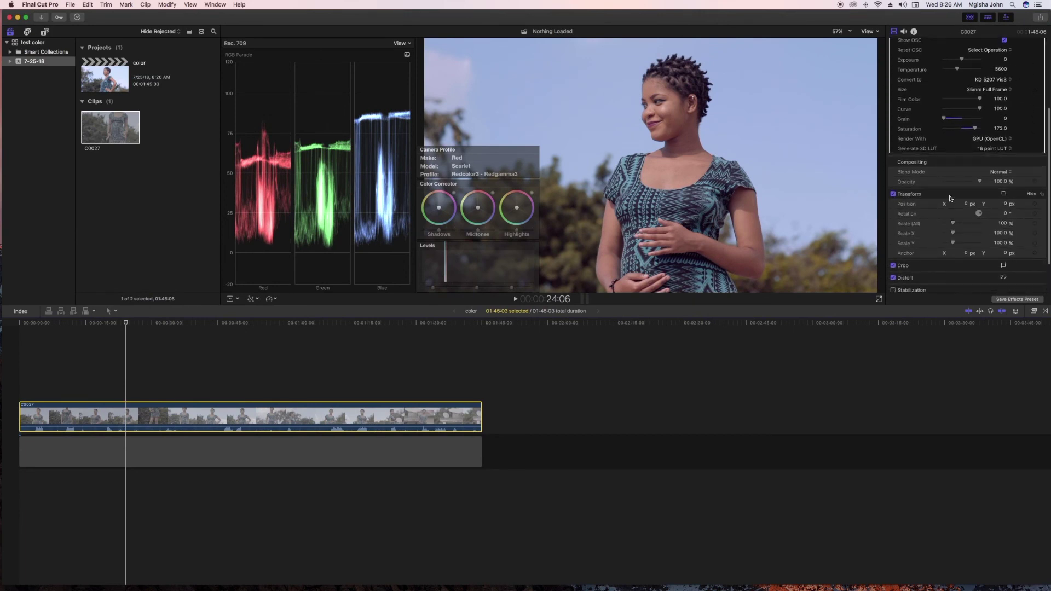
{"action": "left_click", "coordinate": [1033, 312]}
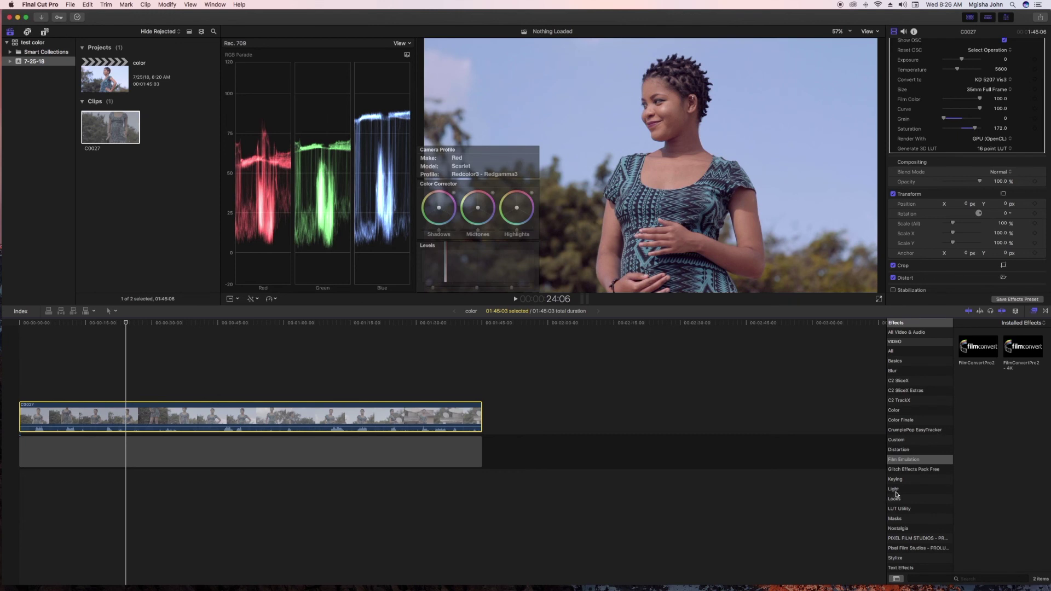
{"action": "left_click", "coordinate": [901, 509]}
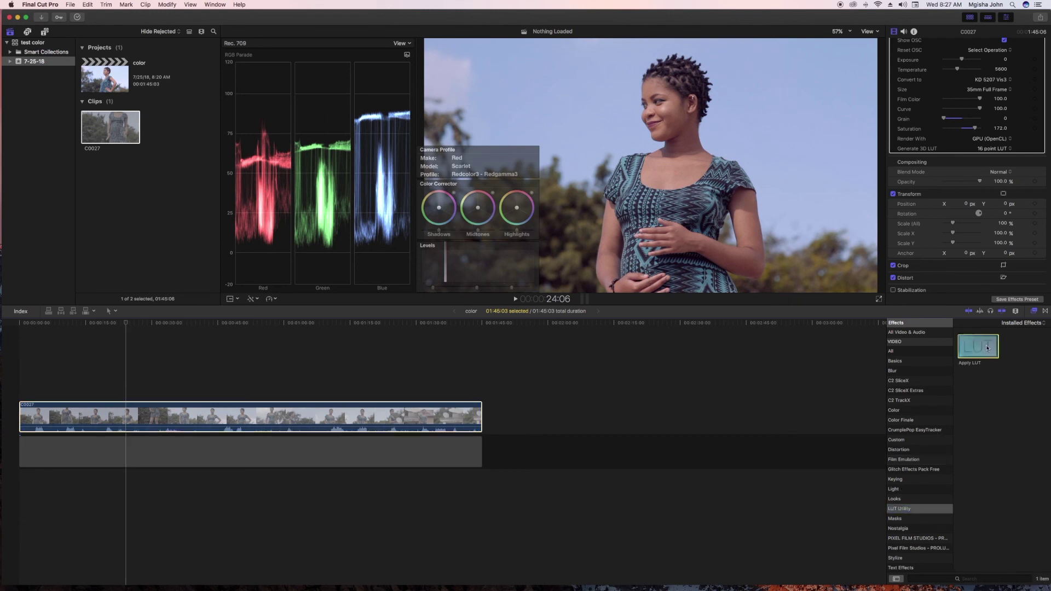
{"action": "left_click_drag", "start_coordinate": [985, 345], "coordinate": [667, 230]}
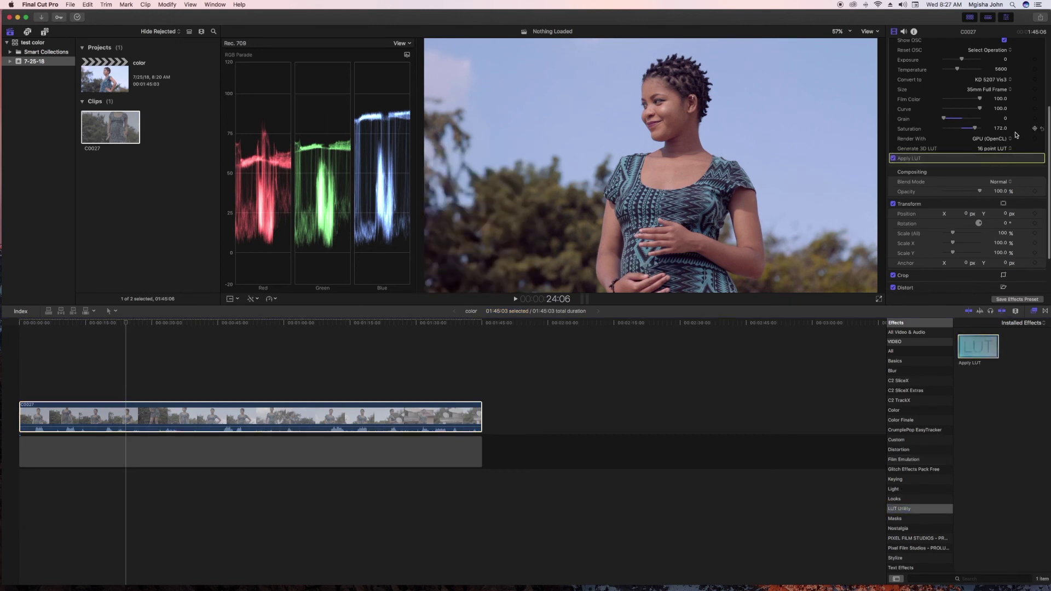
Step: Choose the color-3d luts LUT in Apply LUT and lower its Mix to about 82%
{"action": "left_click", "coordinate": [1030, 158]}
{"action": "left_click", "coordinate": [1001, 168]}
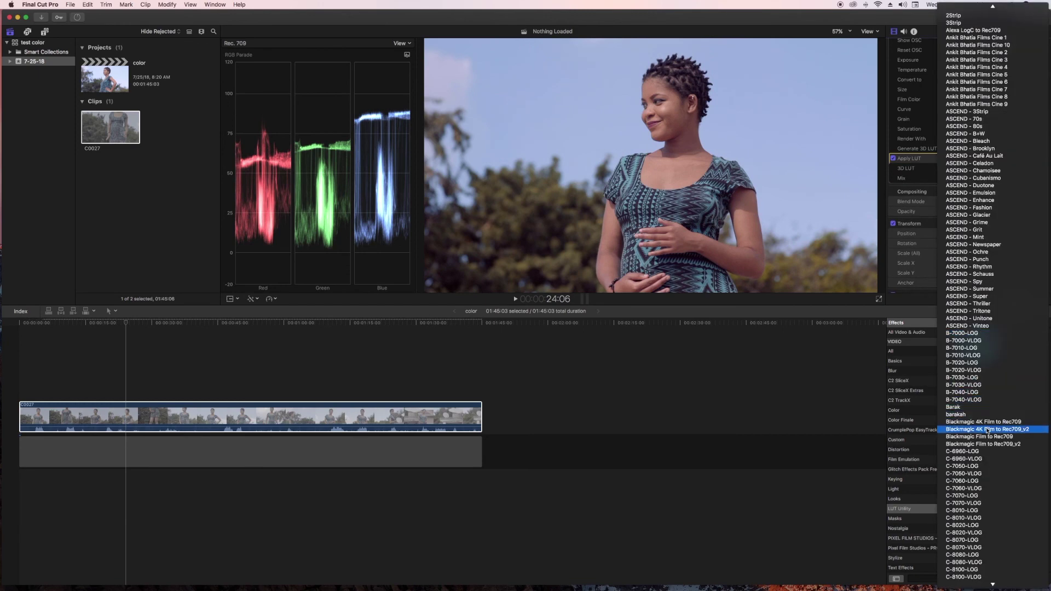
{"action": "scroll", "coordinate": [972, 431], "scroll_direction": "down", "scroll_amount": 10}
{"action": "scroll", "coordinate": [988, 432], "scroll_direction": "up", "scroll_amount": 5}
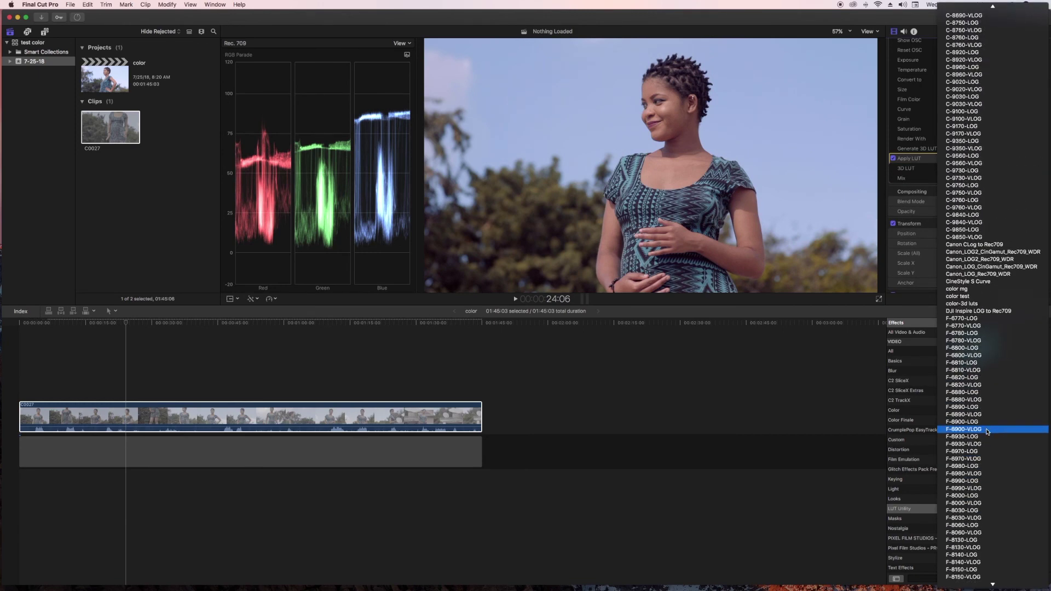
{"action": "left_click", "coordinate": [969, 307]}
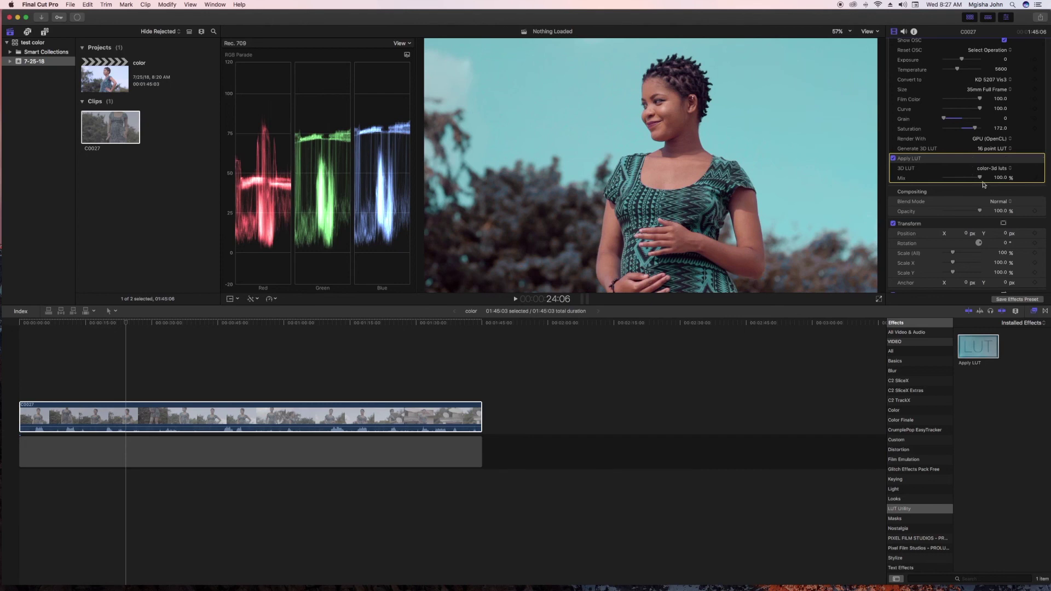
{"action": "left_click_drag", "start_coordinate": [979, 177], "coordinate": [973, 177]}
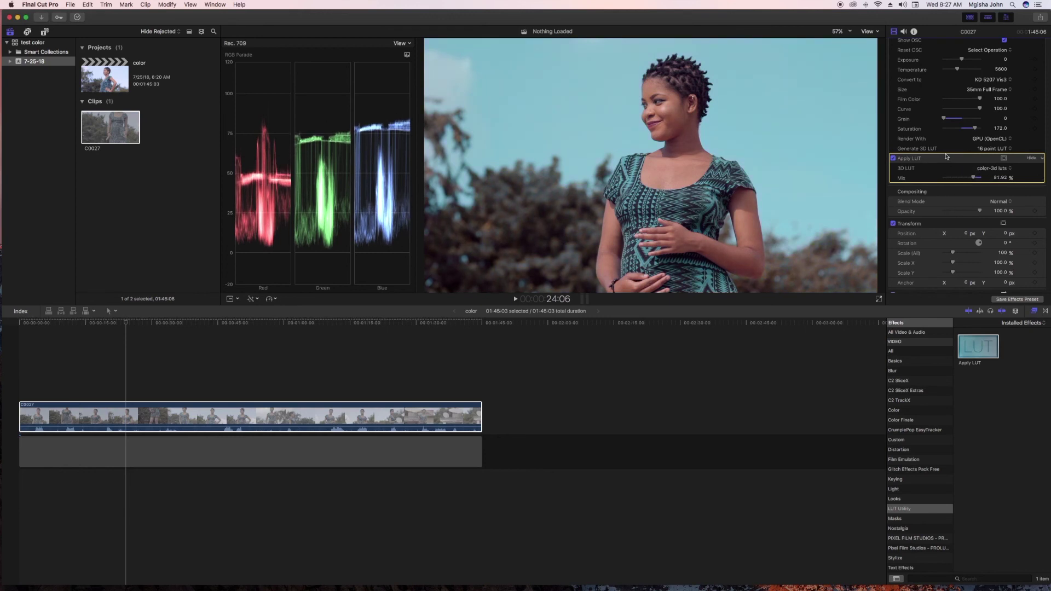
{"action": "scroll", "coordinate": [964, 208], "scroll_direction": "up", "scroll_amount": 5}
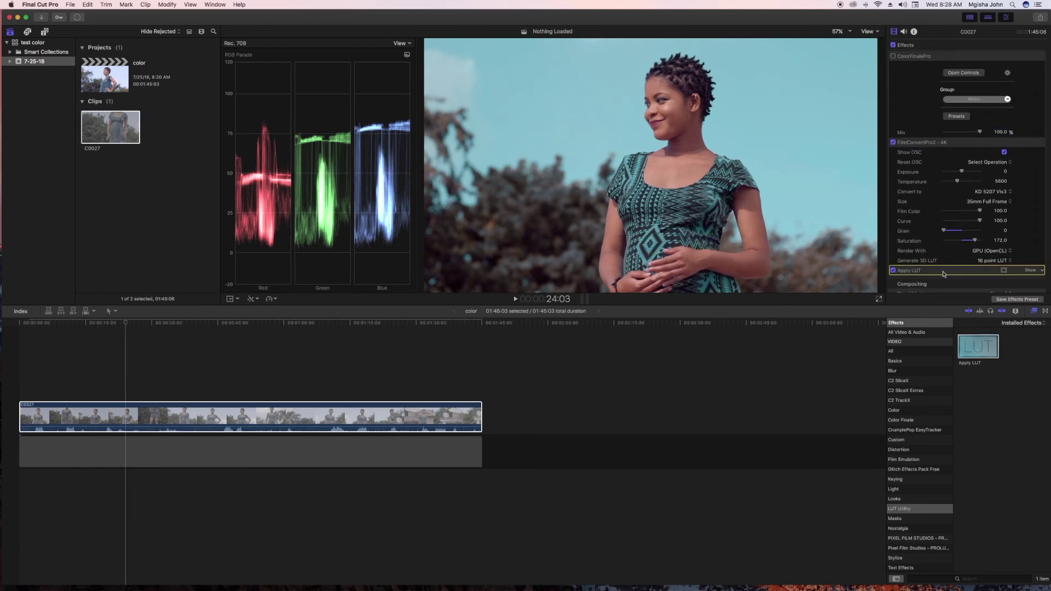
Step: Collapse FilmConvertPro2 and ColorFinalePro, then drag Apply LUT above ColorFinalePro to the top of the stack
{"action": "left_click", "coordinate": [943, 271]}
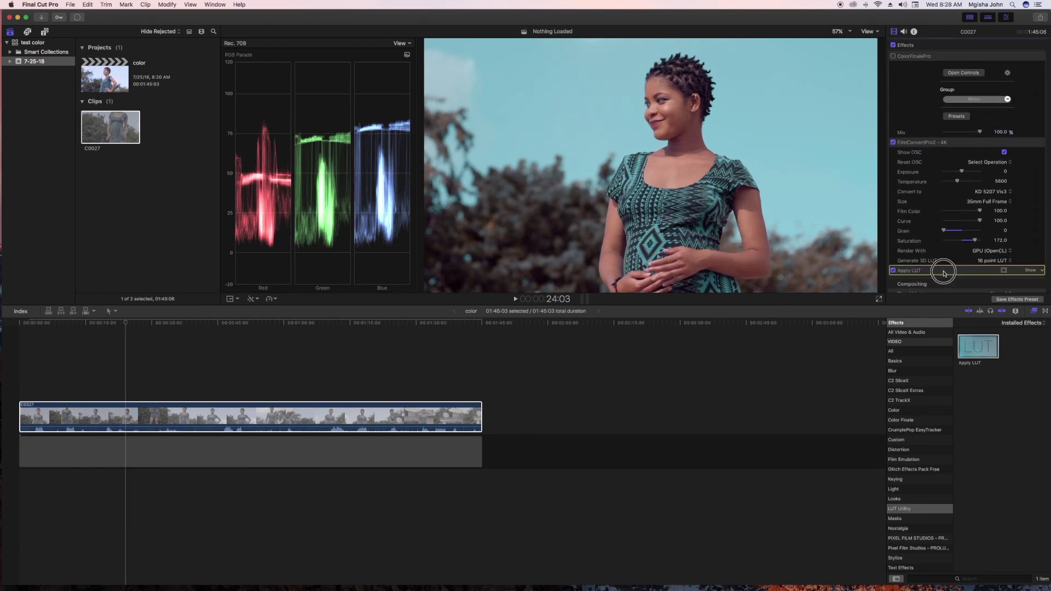
{"action": "left_click", "coordinate": [1028, 143]}
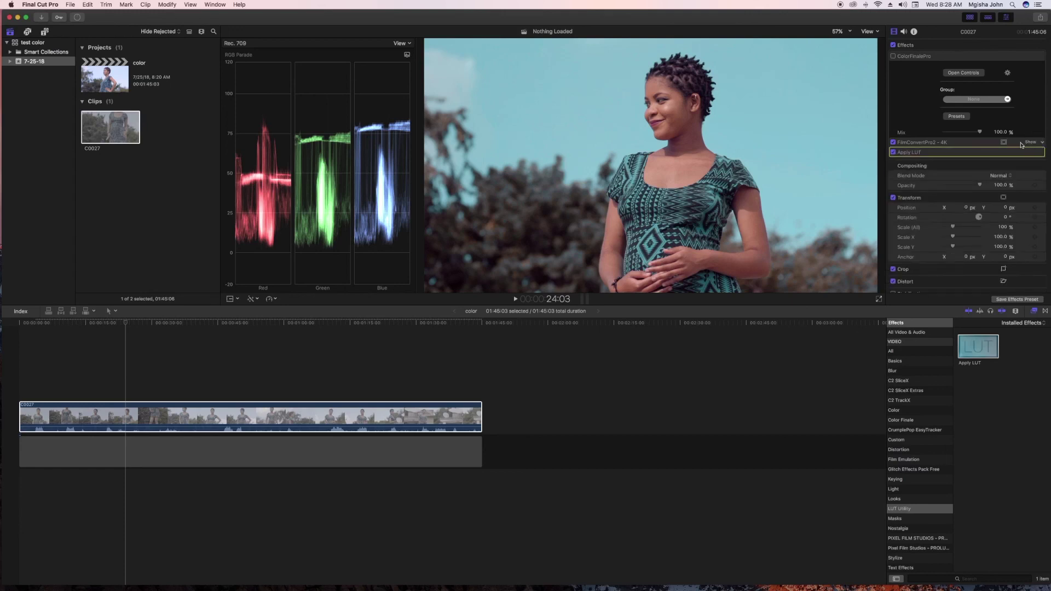
{"action": "left_click", "coordinate": [1031, 57]}
{"action": "left_click", "coordinate": [963, 76]}
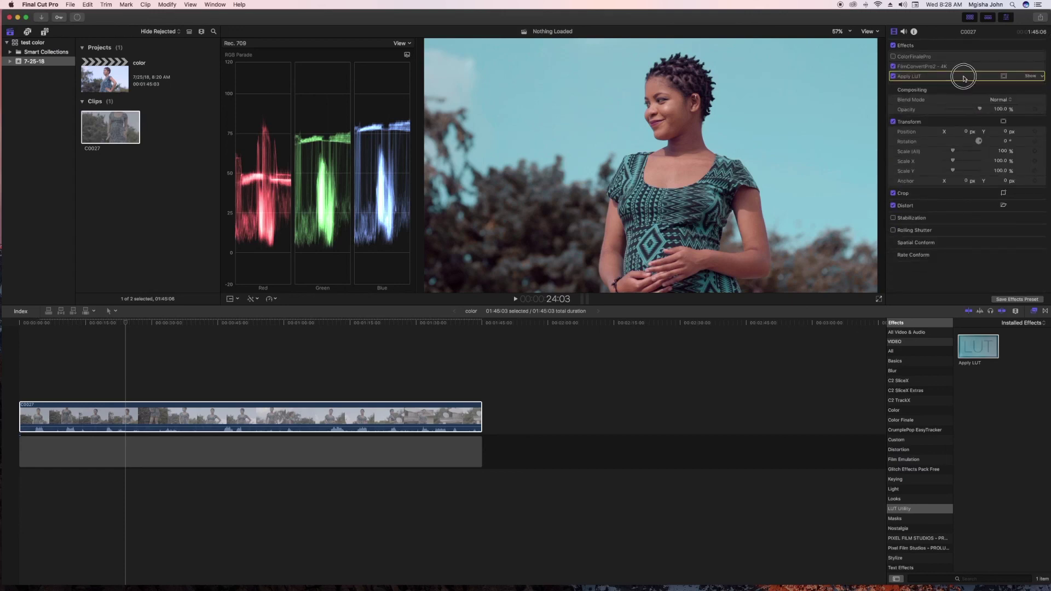
{"action": "left_click_drag", "start_coordinate": [963, 78], "coordinate": [962, 62]}
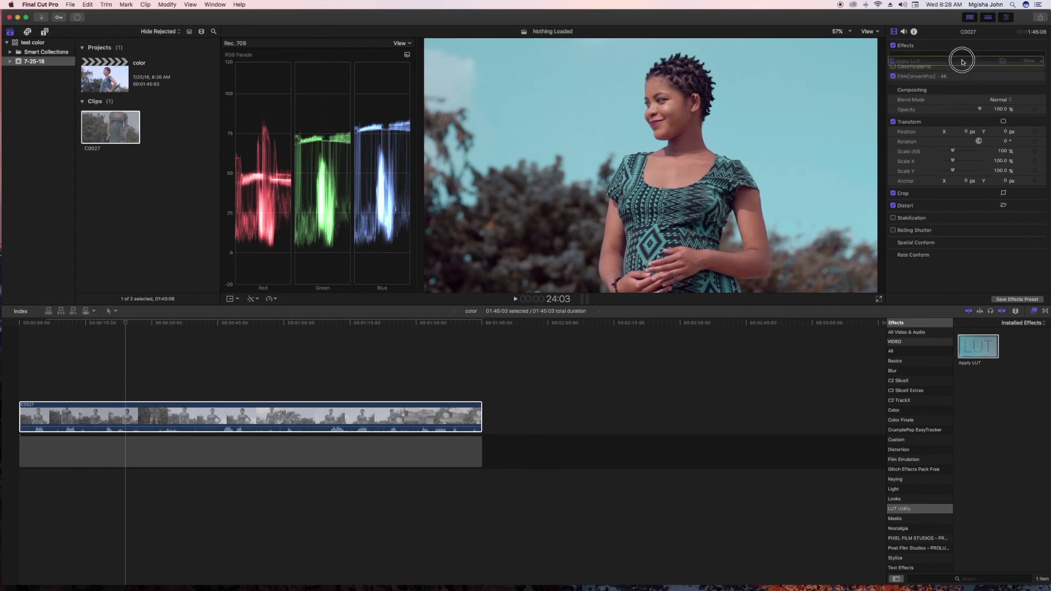
{"action": "left_click_drag", "start_coordinate": [962, 61], "coordinate": [962, 59]}
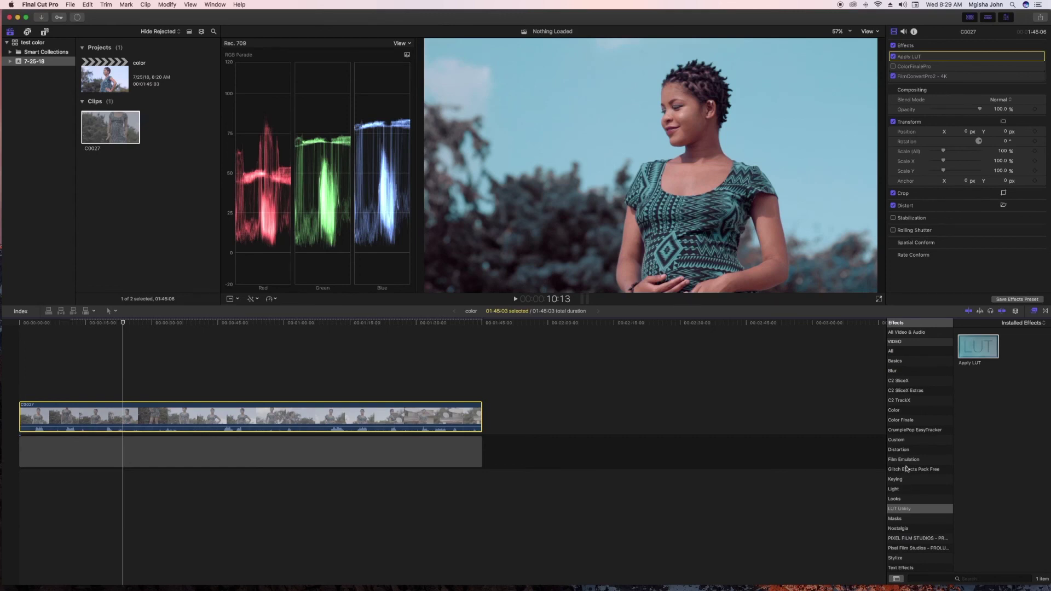
Step: Add the Blur > Sharpen effect to the clip with Amount 3
{"action": "scroll", "coordinate": [906, 469], "scroll_direction": "down", "scroll_amount": 1}
{"action": "left_click", "coordinate": [898, 367]}
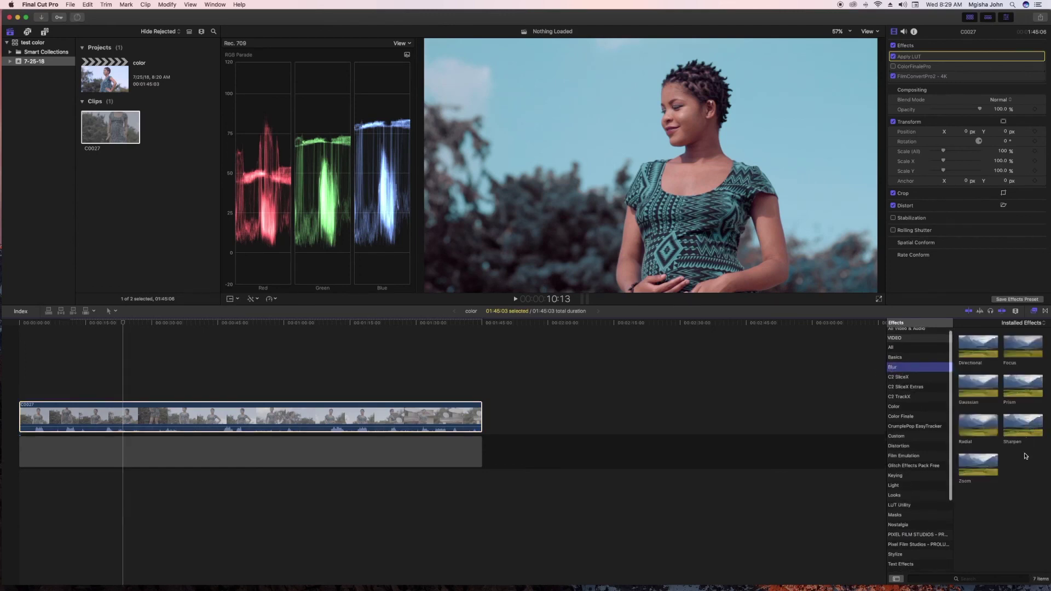
{"action": "double_click", "coordinate": [1021, 432]}
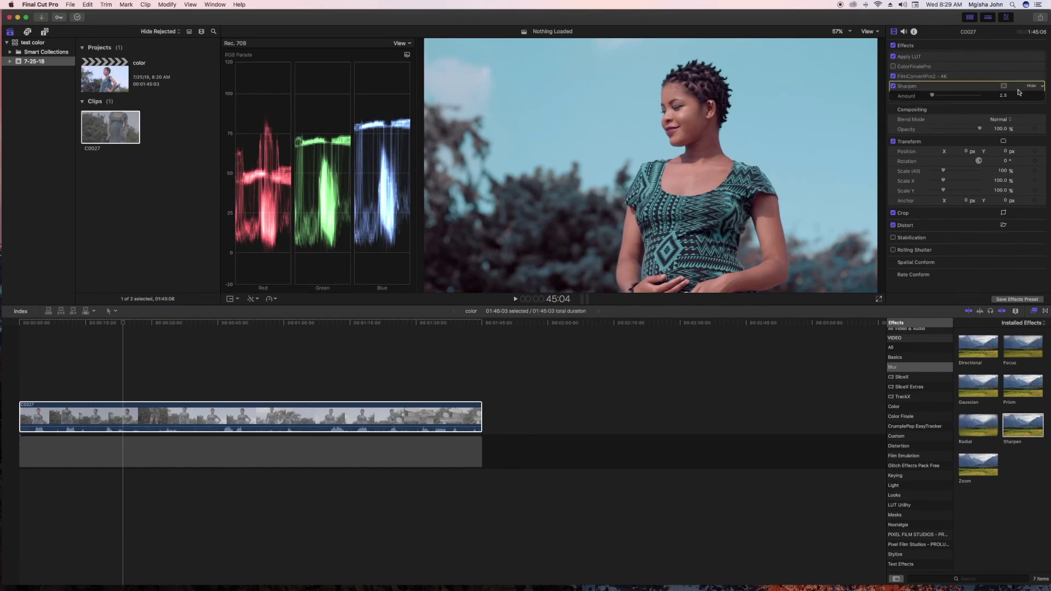
{"action": "left_click", "coordinate": [1003, 97]}
{"action": "type", "text": "3"}
{"action": "key", "text": "Return"}
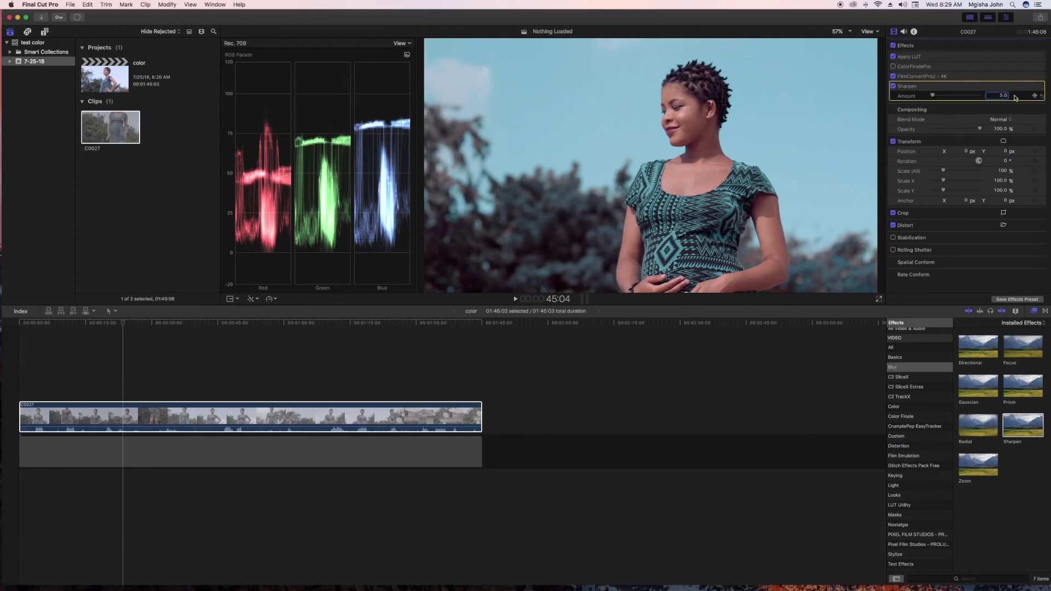
Step: Collapse the Sharpen settings and select the ColorFinalePro effect
{"action": "left_click", "coordinate": [1028, 86]}
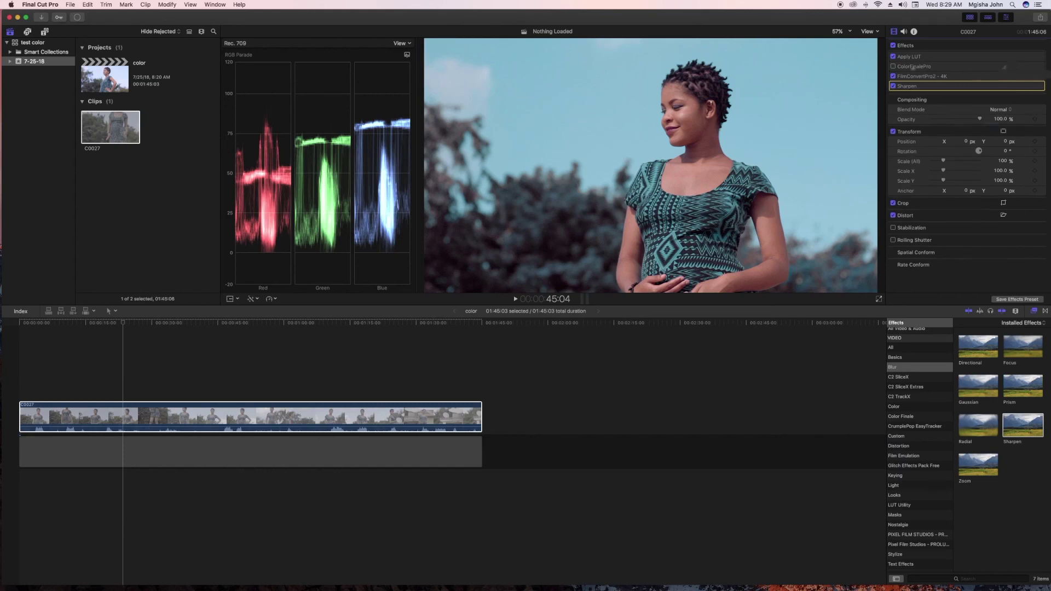
{"action": "mouse_move", "coordinate": [911, 67]}
{"action": "left_click", "coordinate": [906, 69]}
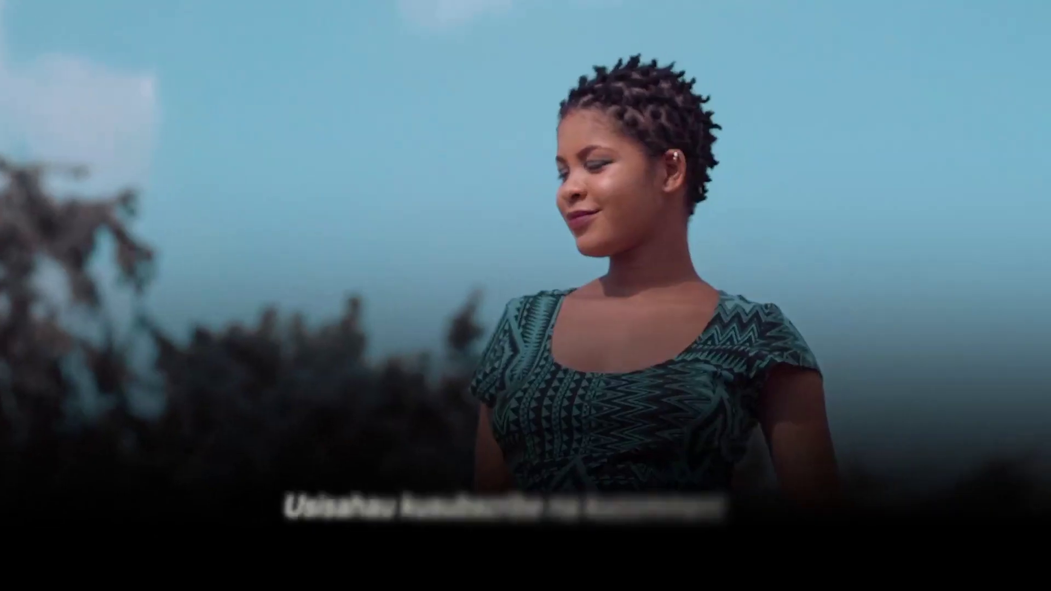